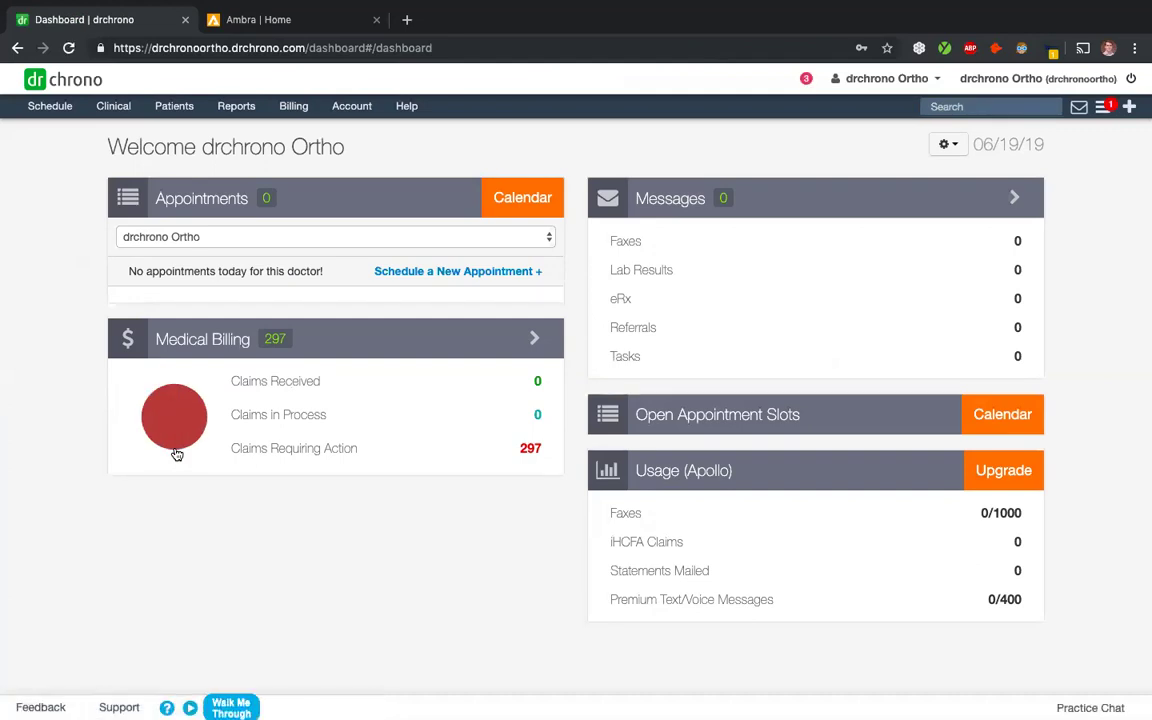
# - From the patient list, open the chart of the patient last seen on 01/25/2019 and bring up its Ambra Studies List
pyautogui.click(172, 107)
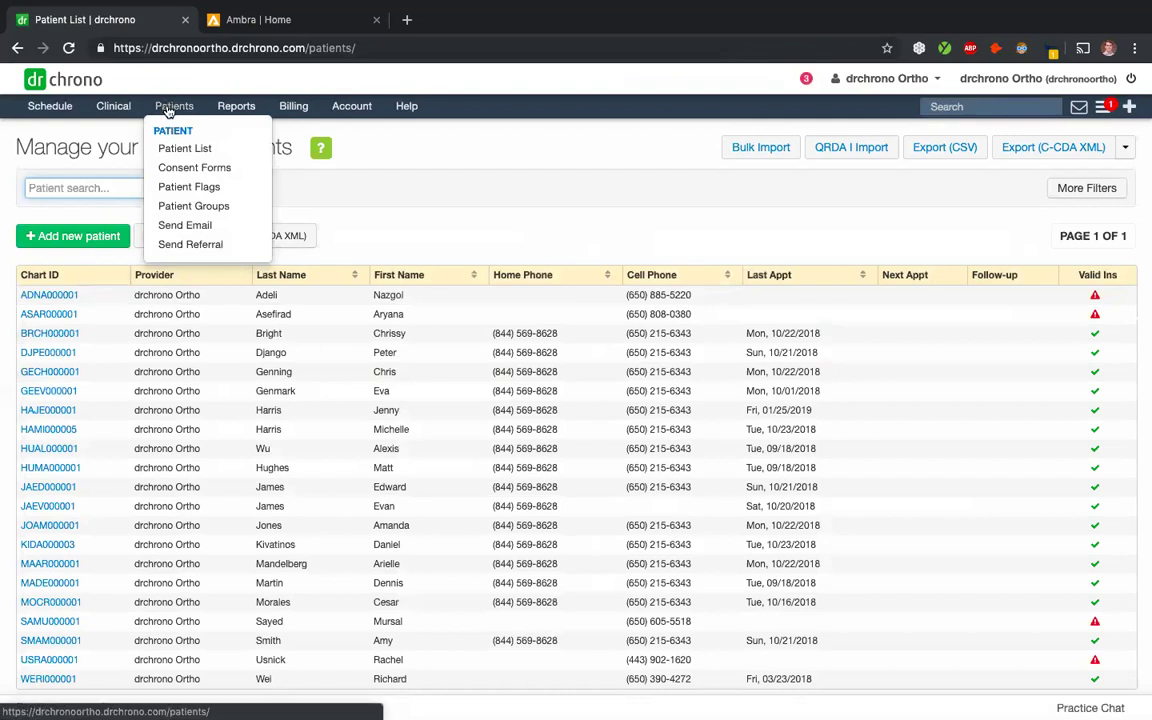
pyautogui.click(58, 410)
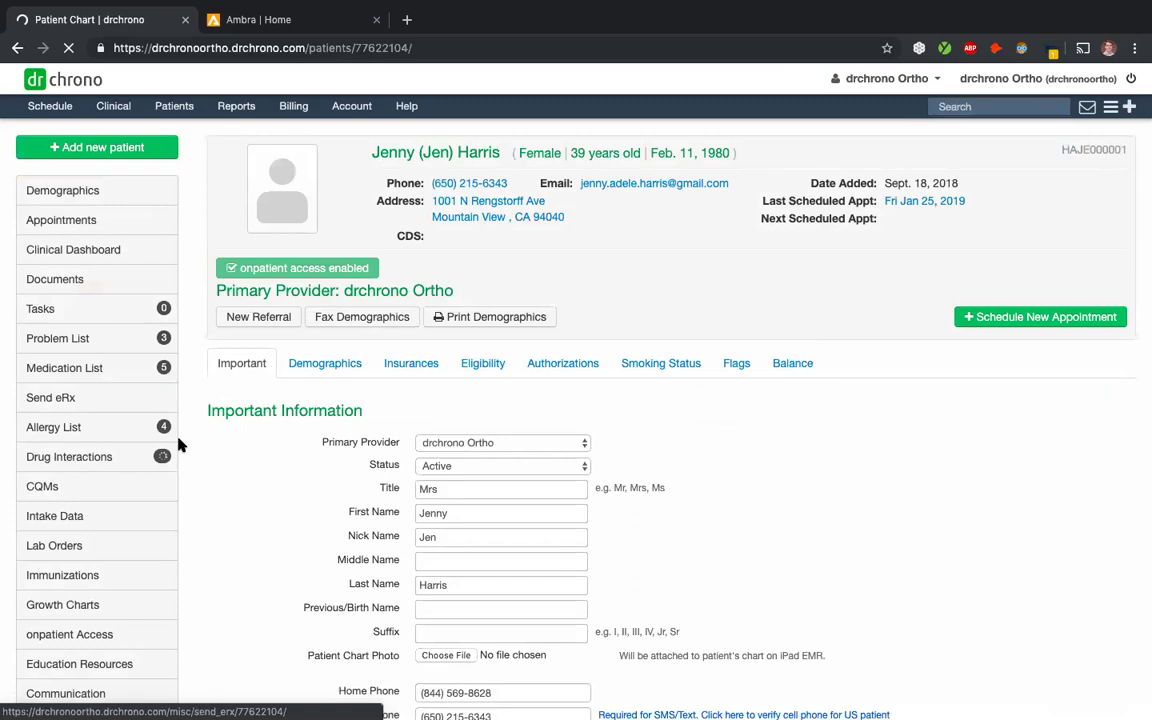
pyautogui.scroll(-1, 90, 466)
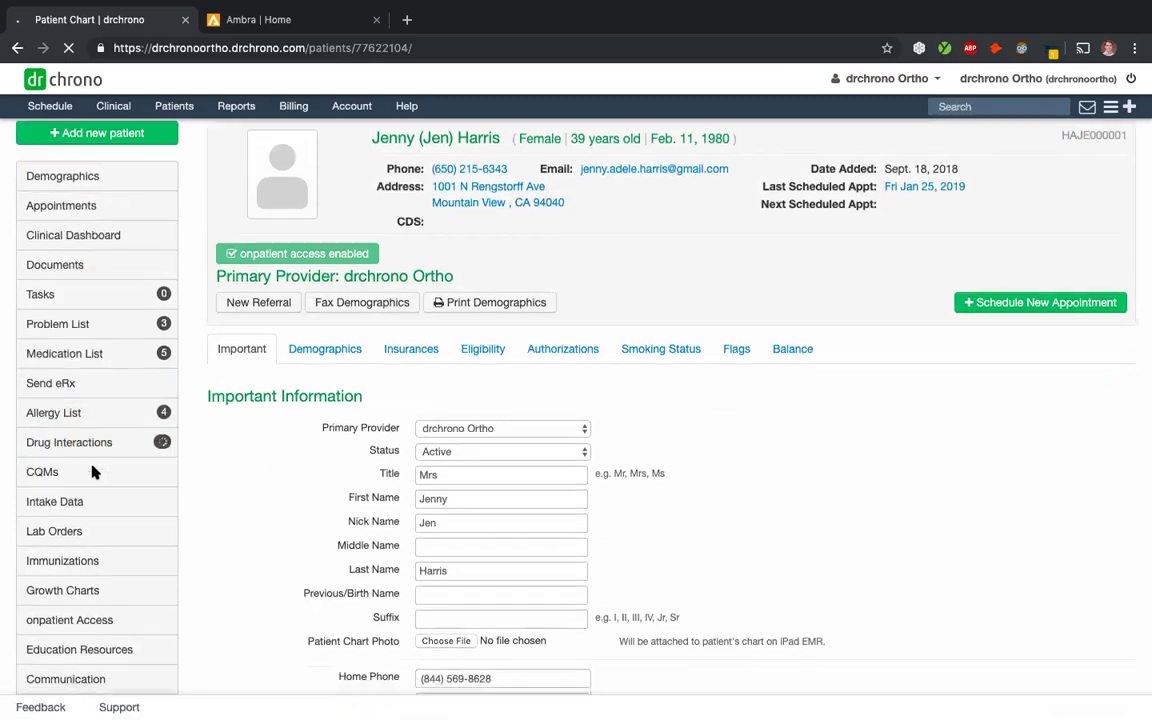
pyautogui.scroll(-1, 93, 470)
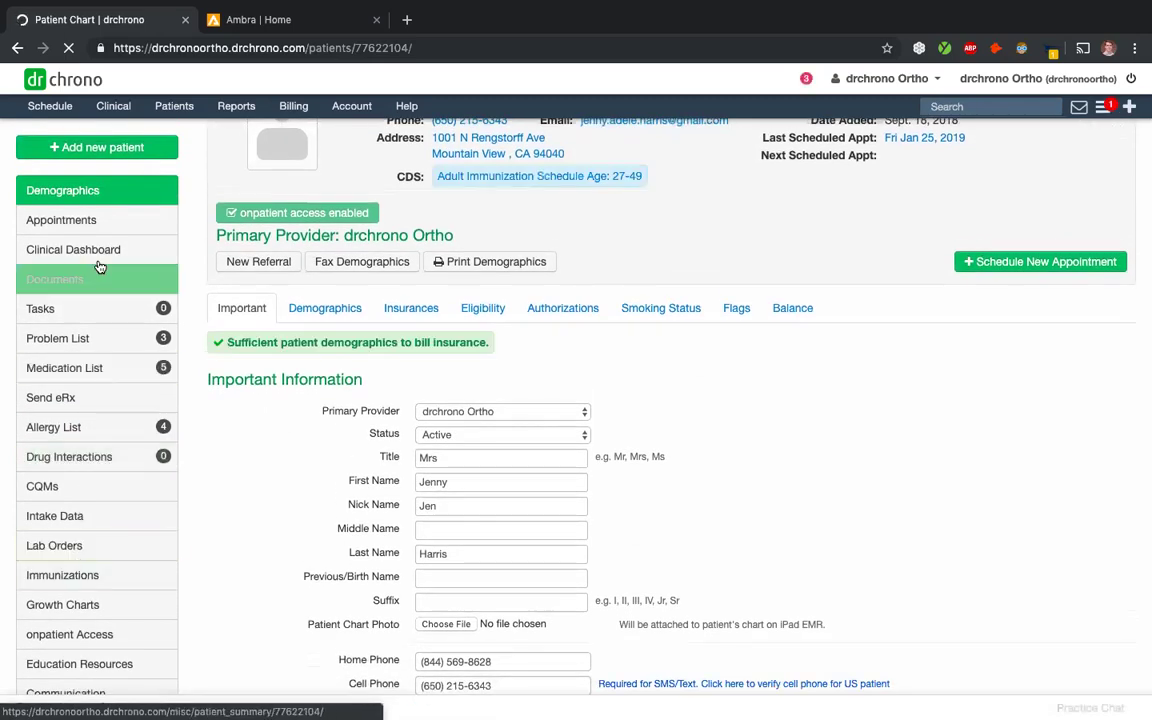
pyautogui.scroll(-4, 90, 440)
pyautogui.scroll(-1, 90, 540)
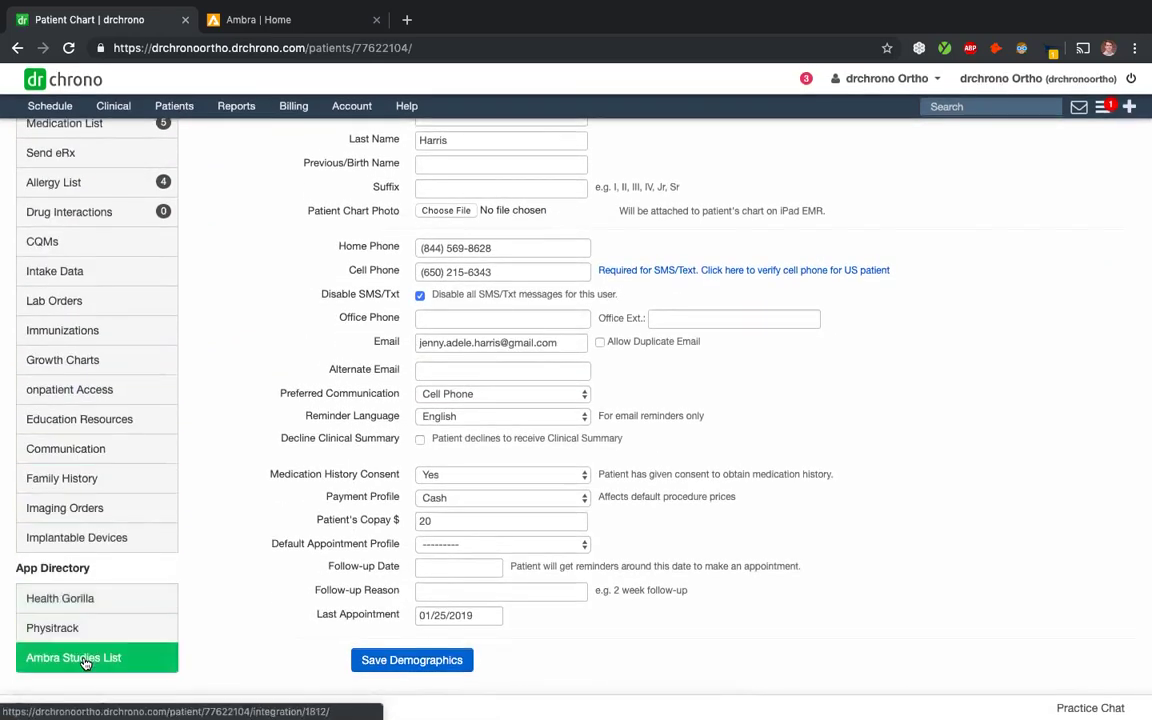
pyautogui.click(85, 660)
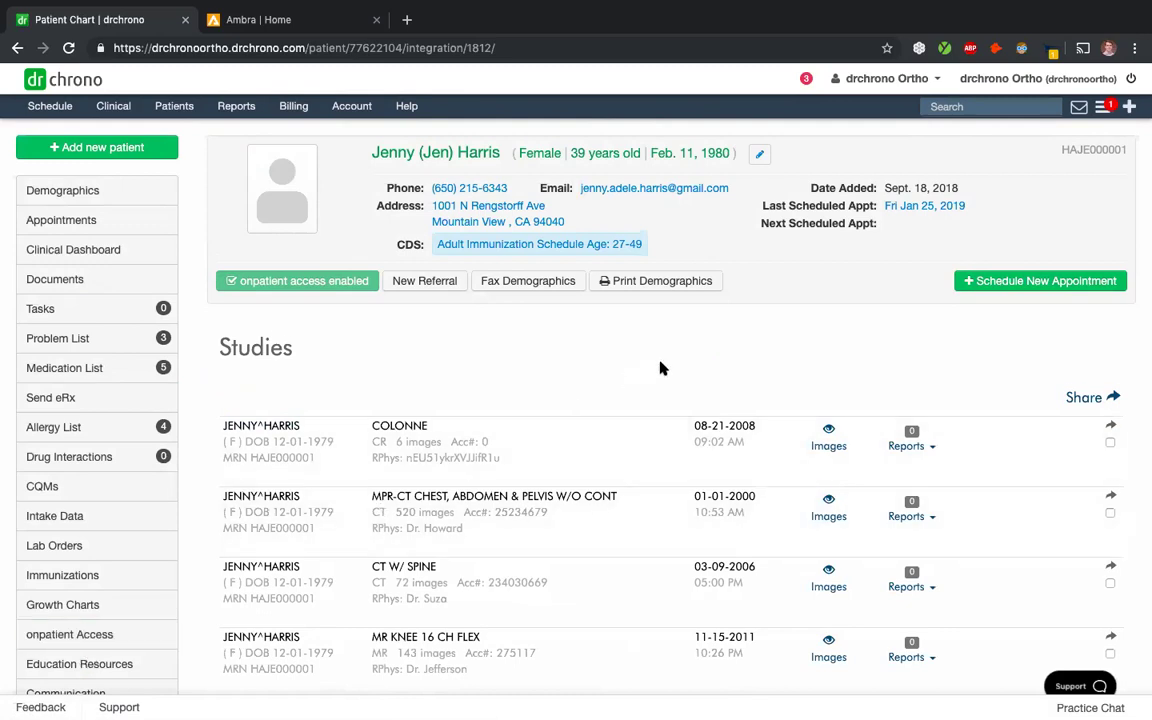
# - Open the images of the COLONNE study dated 08-21-2008 in the Ambra Viewer
pyautogui.scroll(-1, 660, 369)
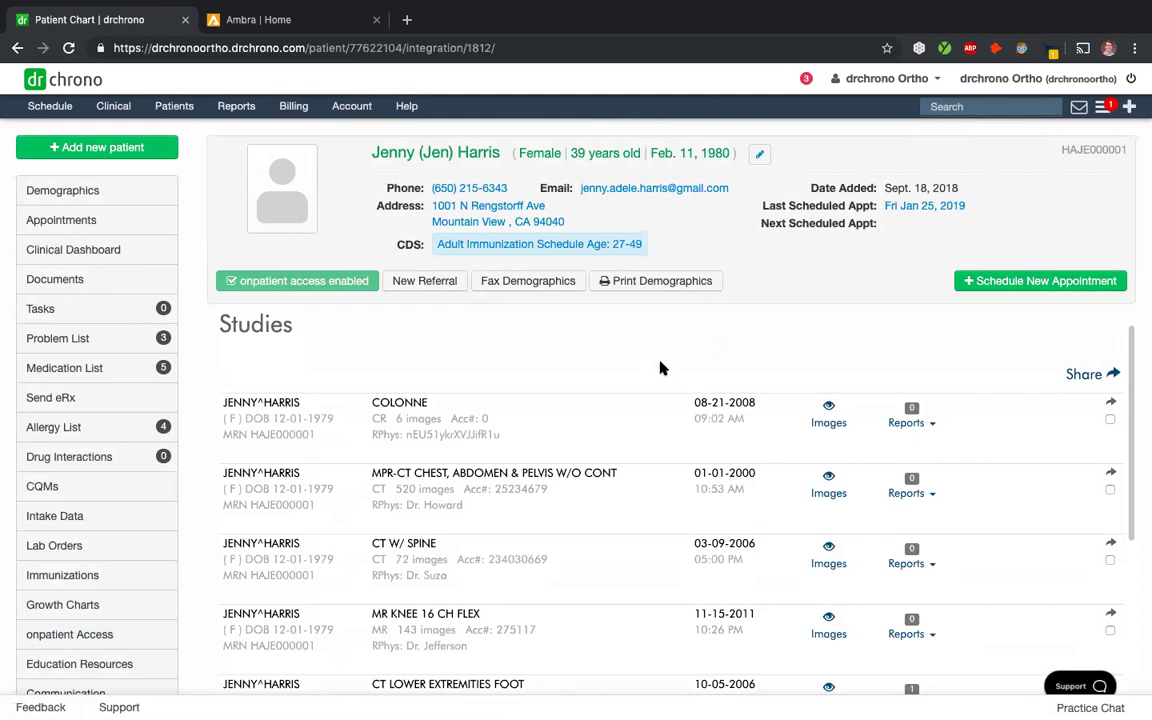
pyautogui.scroll(-2, 660, 369)
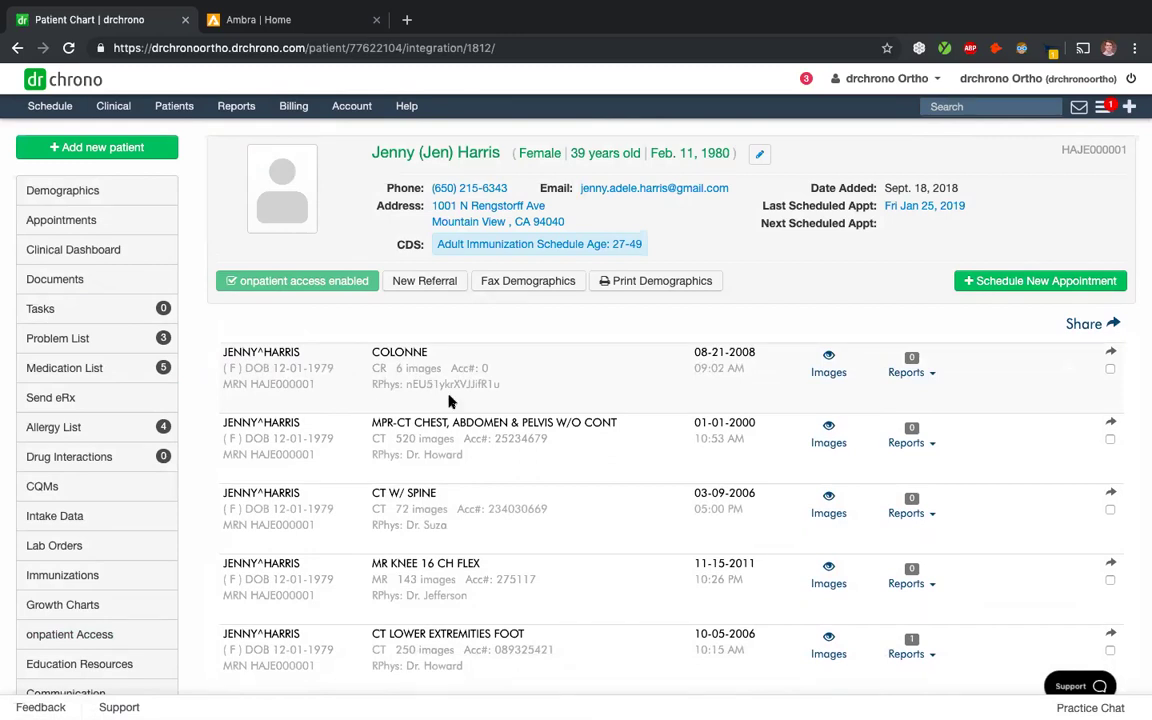
pyautogui.scroll(-2, 442, 460)
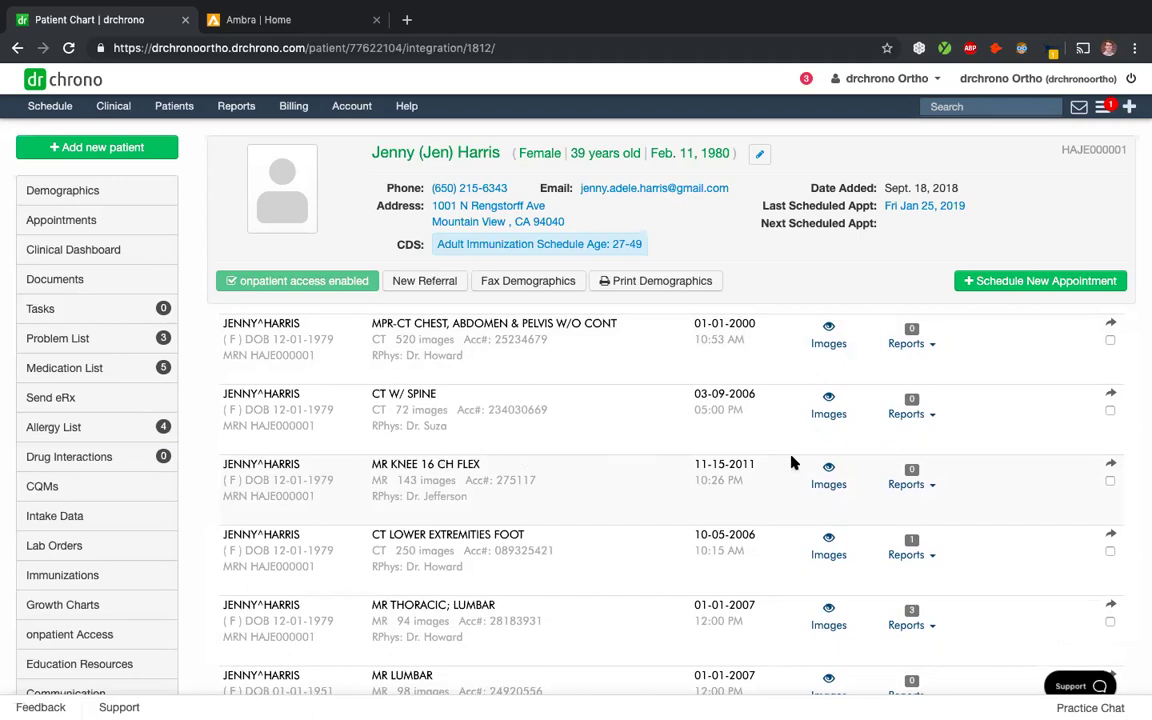
pyautogui.scroll(2, 820, 418)
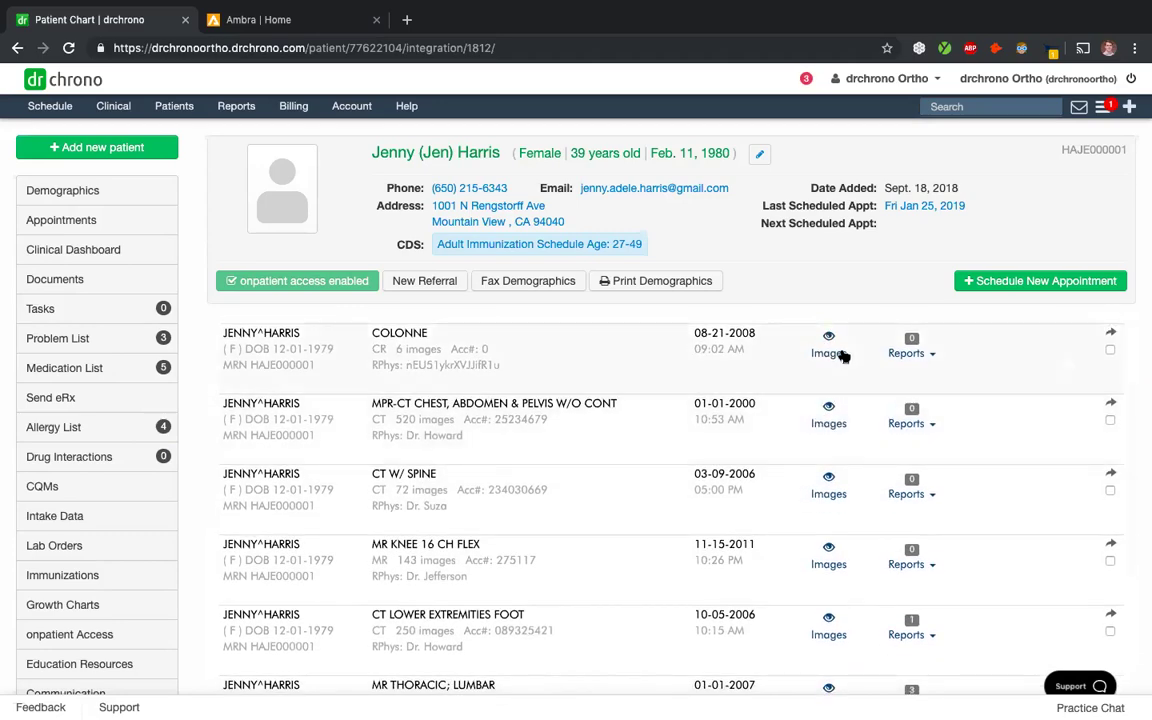
pyautogui.click(836, 356)
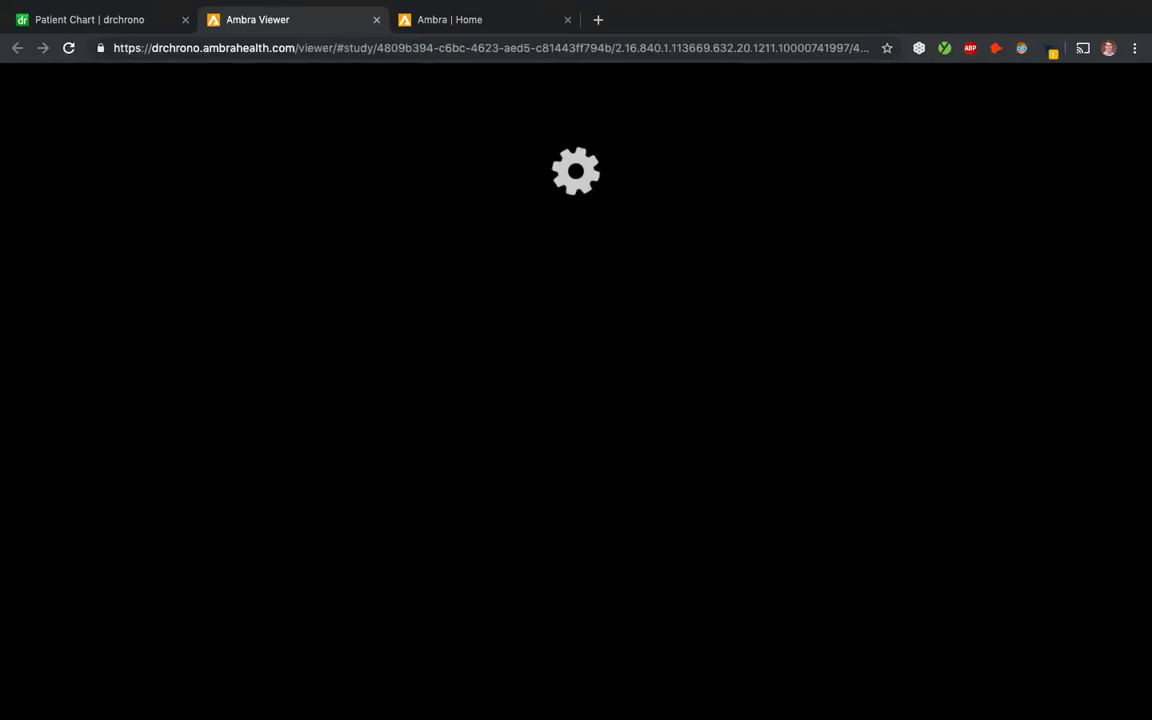
pyautogui.moveTo(86, 15)
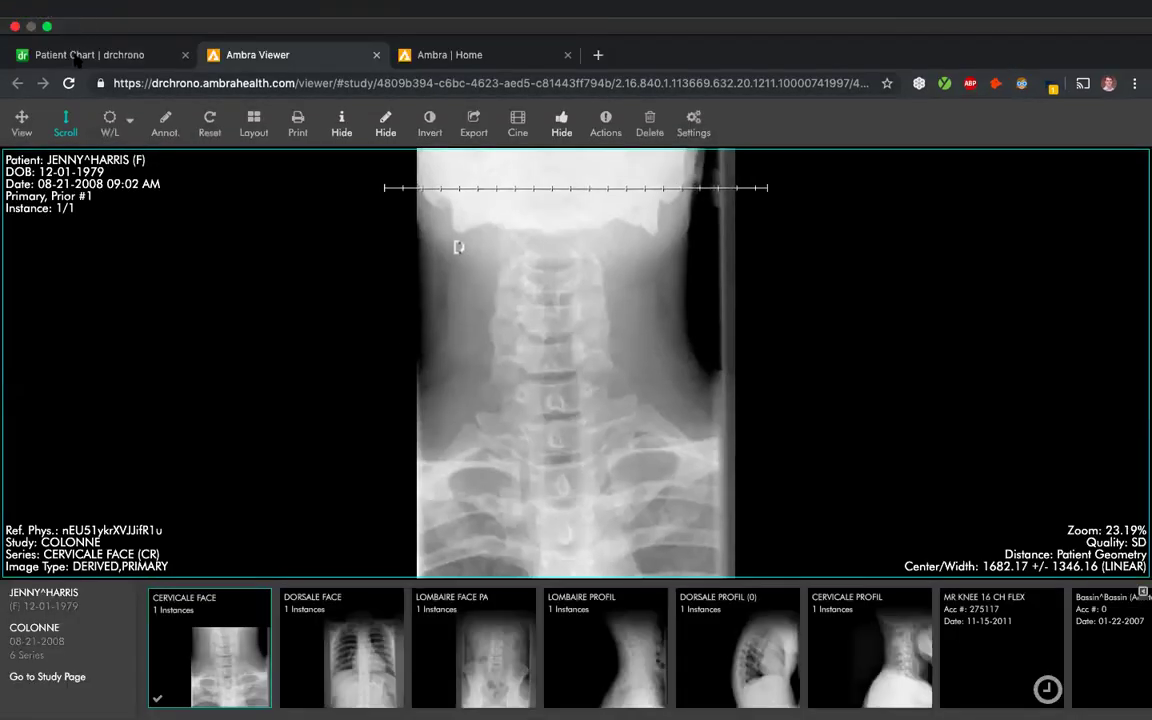
pyautogui.click(76, 57)
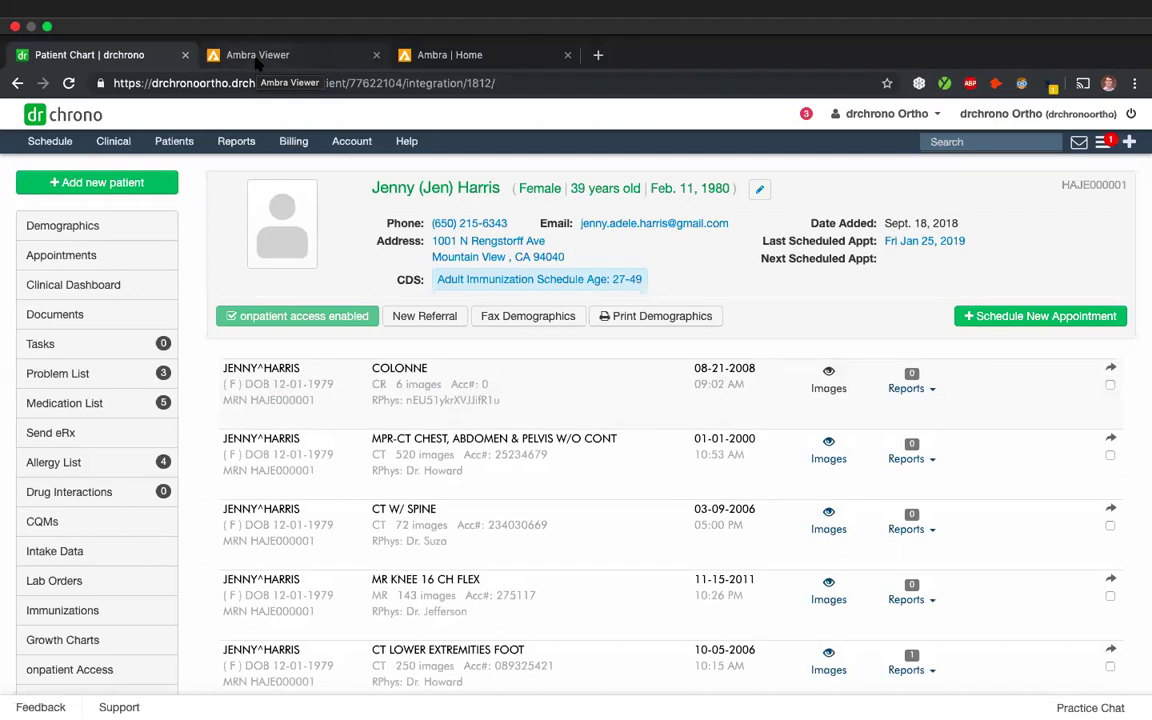
pyautogui.click(257, 57)
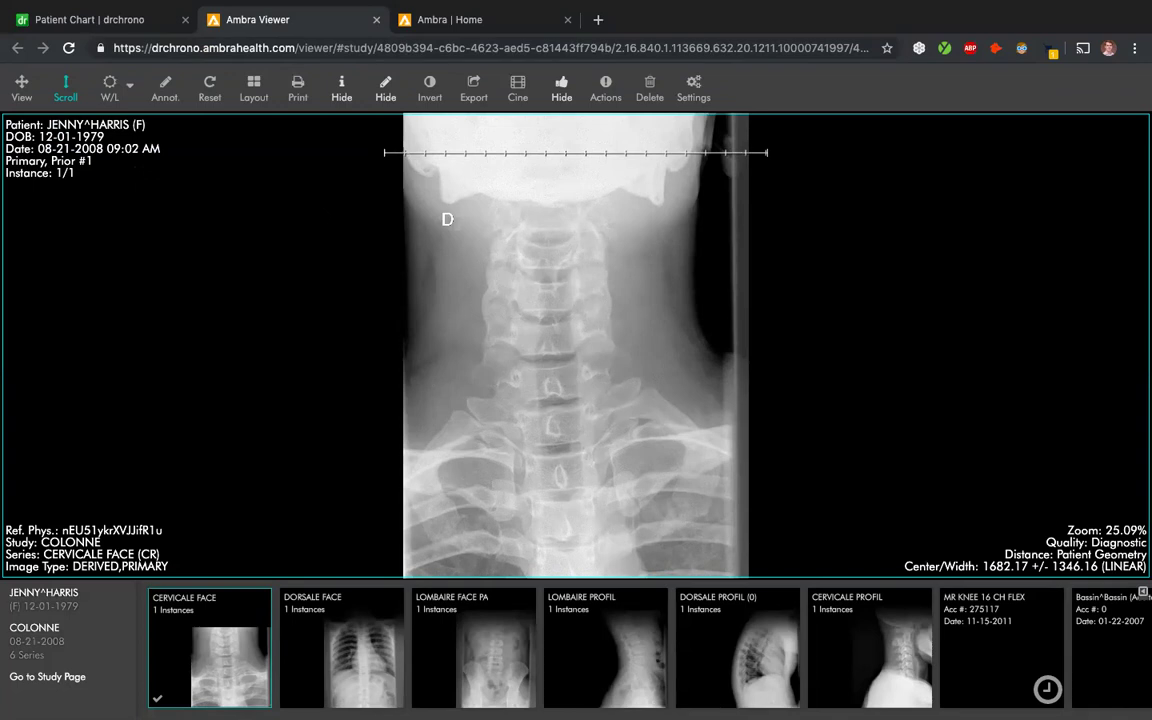
# - Split the viewer into two side-by-side panes and load the Sag T2 frFSE S series of the prior MR Thoracic; Lumbar study in the second
pyautogui.click(242, 92)
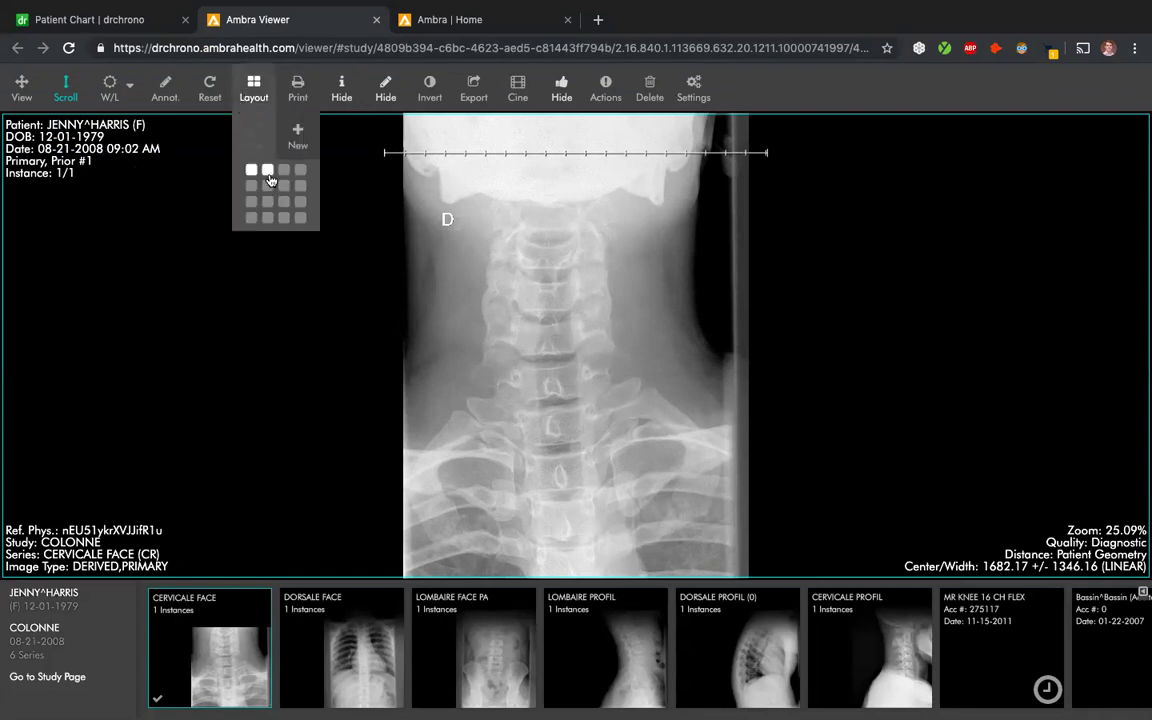
pyautogui.click(267, 172)
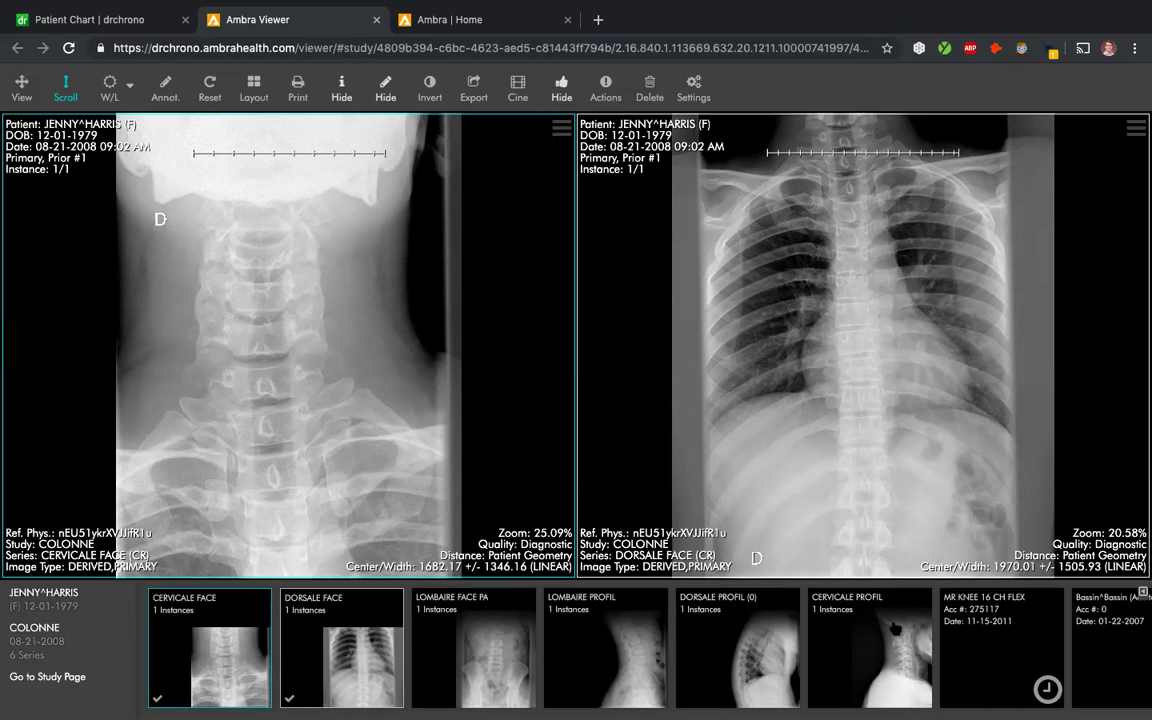
pyautogui.hscroll(5, 860, 648)
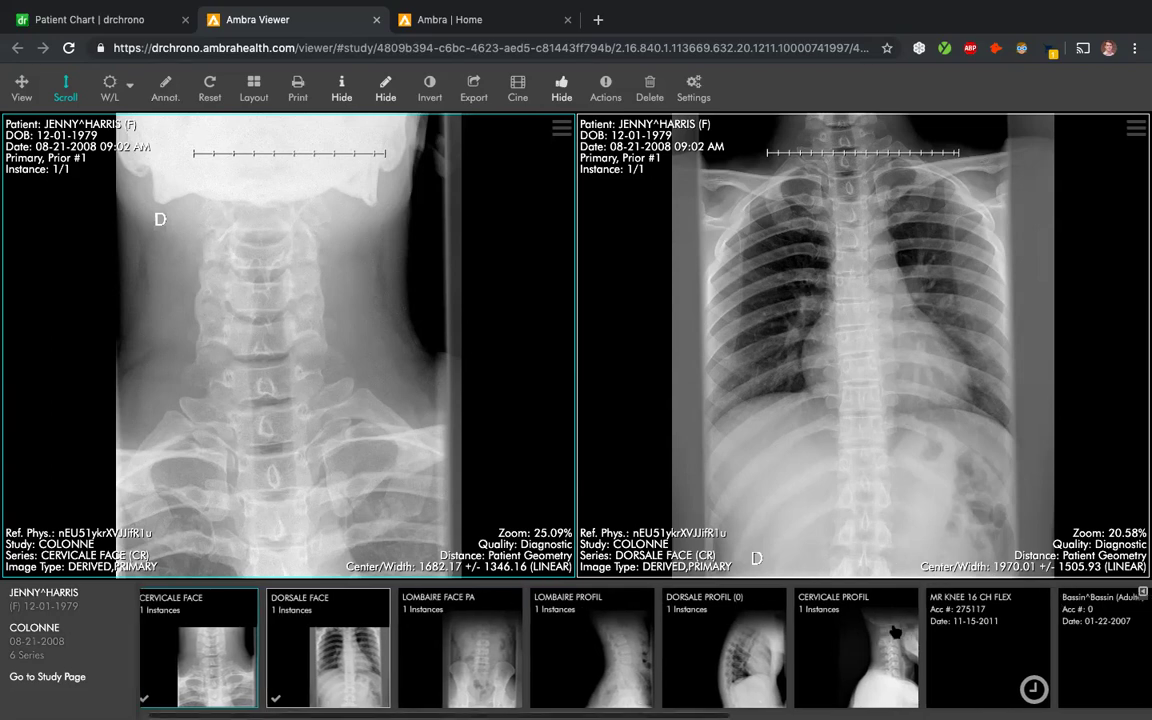
pyautogui.hscroll(3, 645, 648)
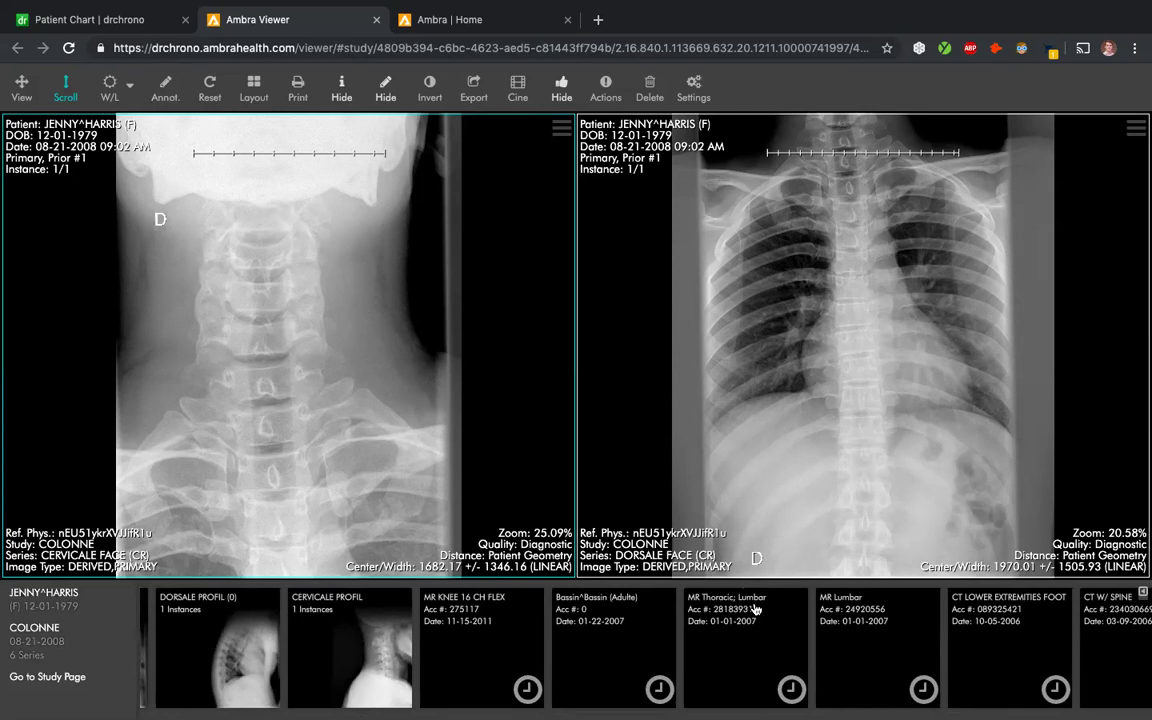
pyautogui.click(783, 679)
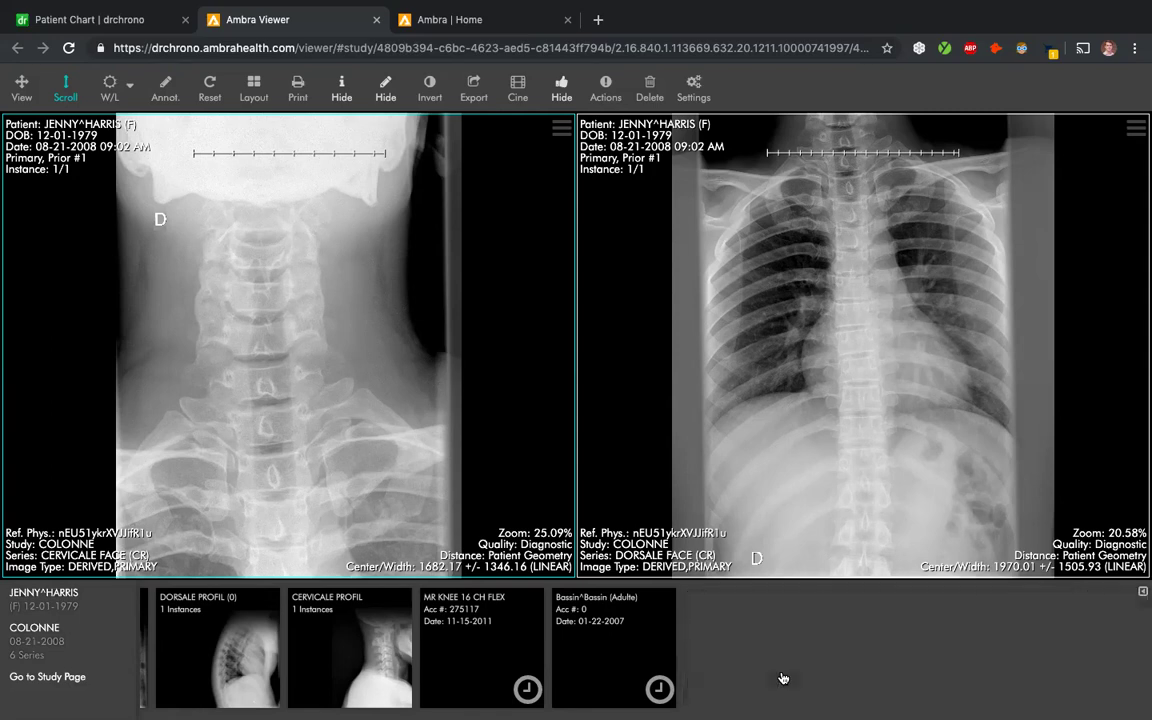
pyautogui.hscroll(2, 820, 650)
pyautogui.hscroll(2, 845, 681)
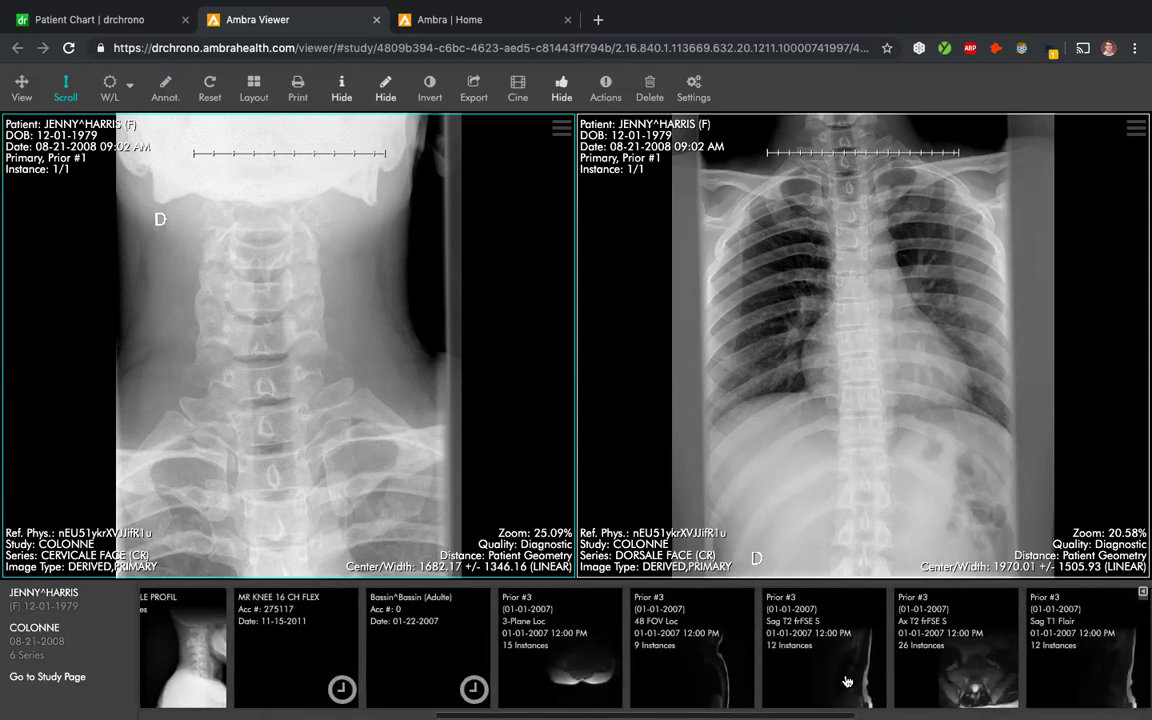
pyautogui.click(824, 648)
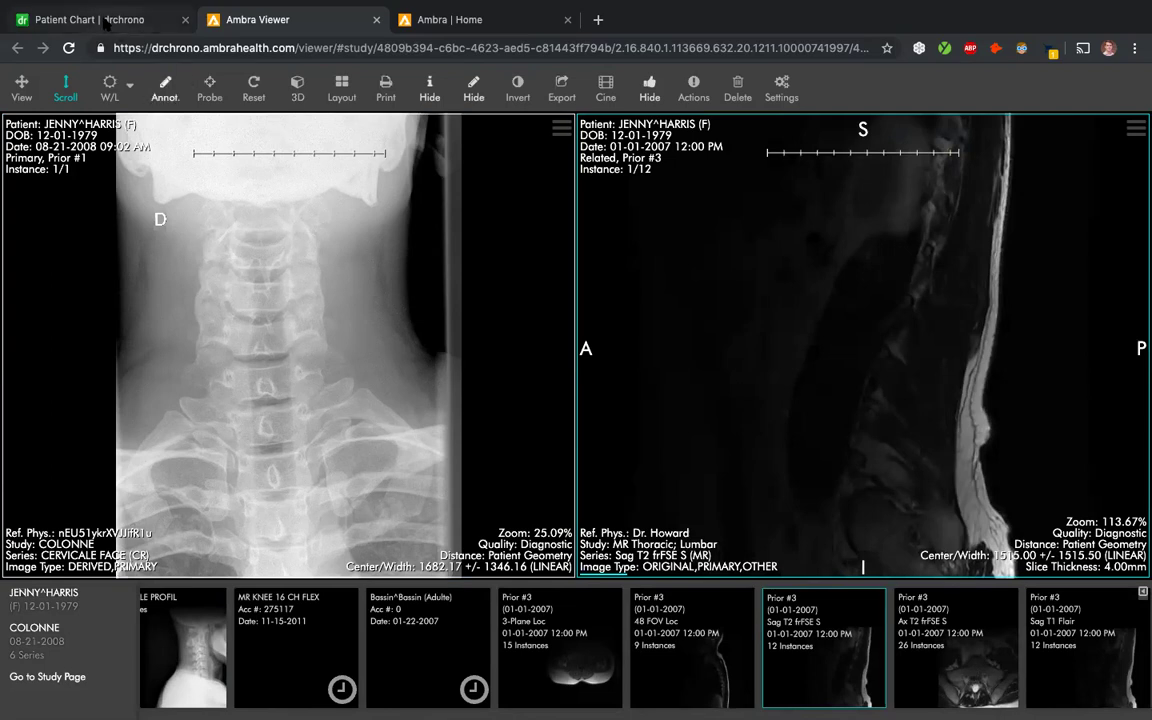
# - Back in the patient's chart, view Sample Report .pdf of the CT LOWER EXTREMITIES FOOT study, and close the report list
pyautogui.click(107, 22)
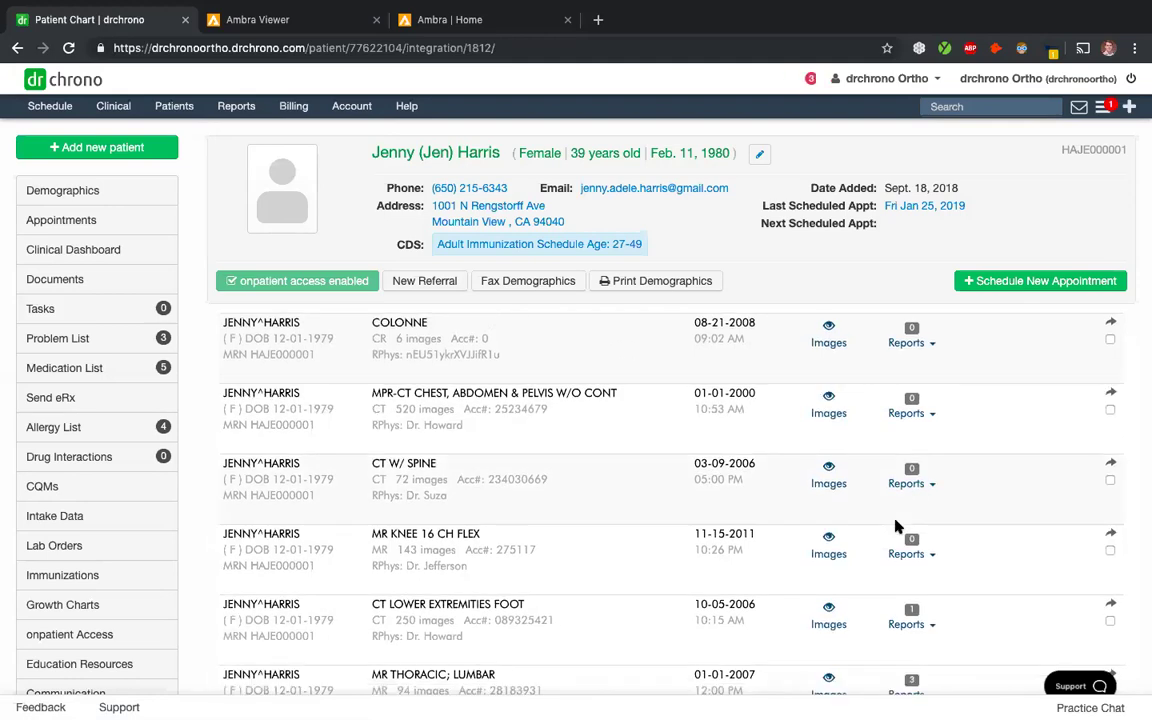
pyautogui.scroll(-3, 895, 527)
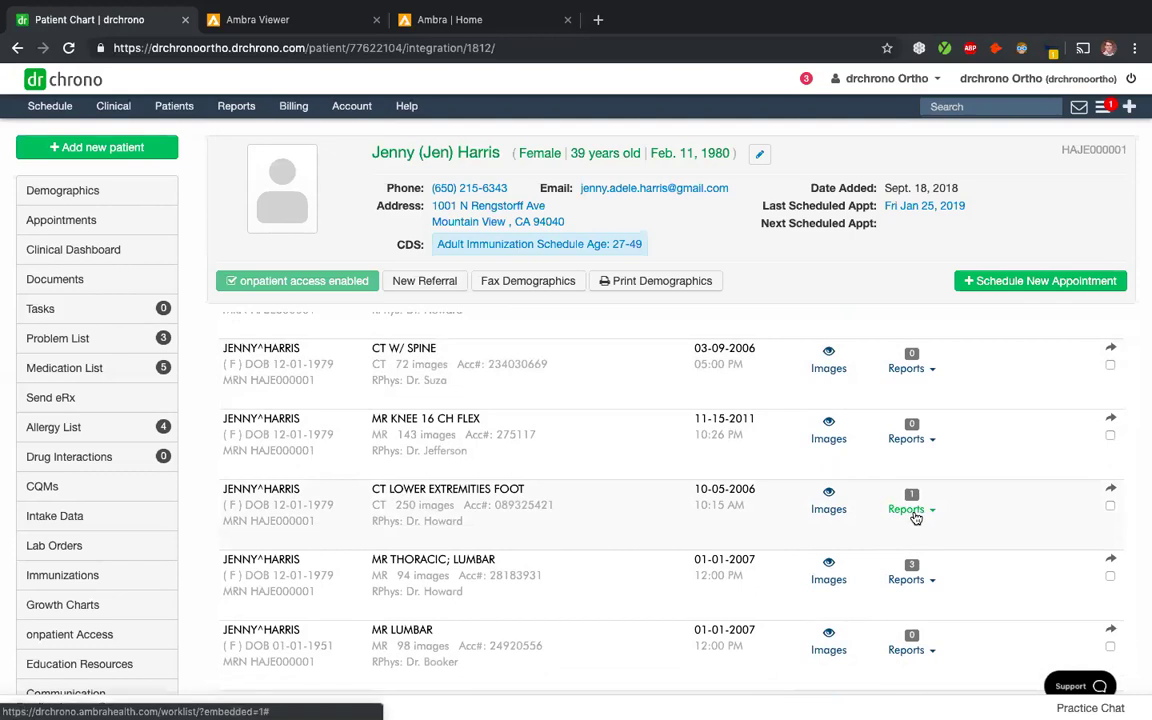
pyautogui.click(906, 509)
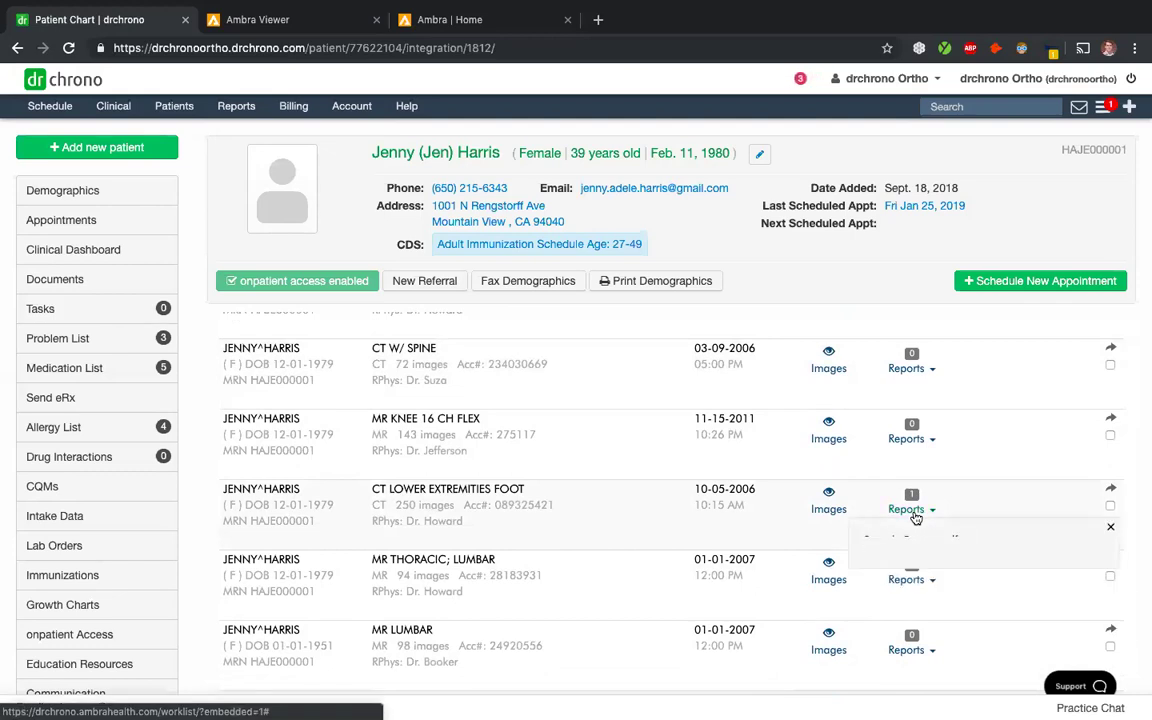
pyautogui.scroll(-1, 912, 510)
pyautogui.click(910, 495)
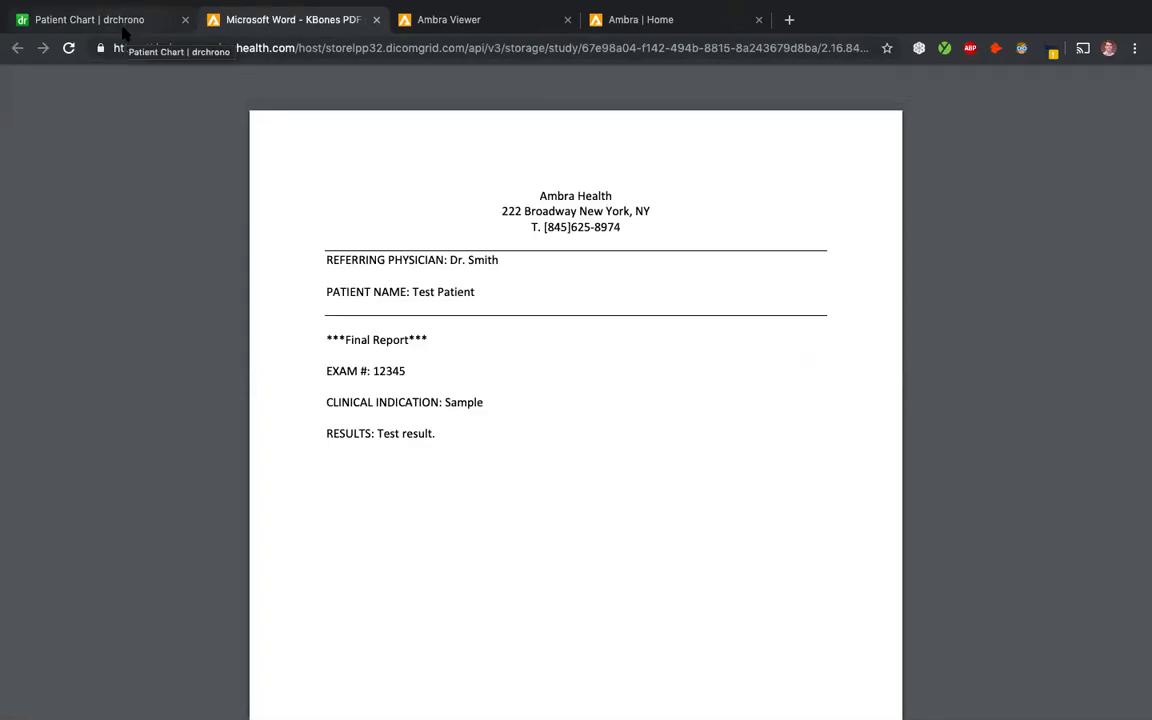
pyautogui.click(124, 24)
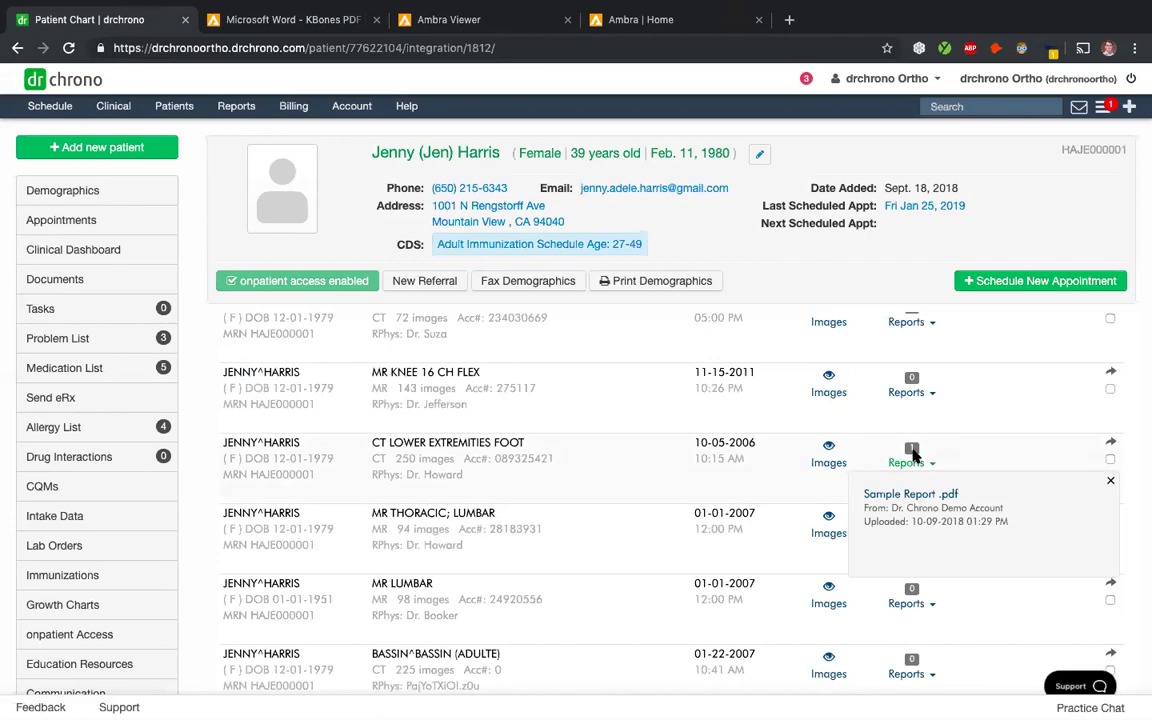
pyautogui.click(911, 455)
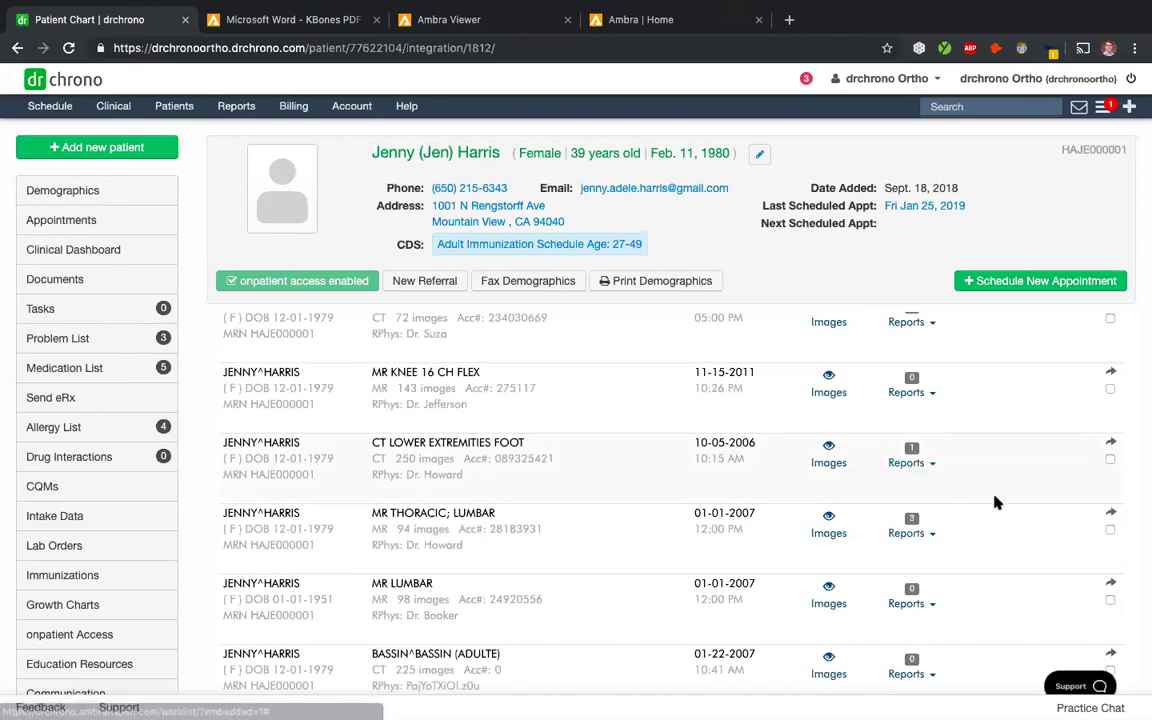
# - Open the sharing form for the MR KNEE 16 CH FLEX and CT LOWER EXTREMITIES FOOT studies, close it without sharing, and clear the selection
pyautogui.click(1110, 460)
pyautogui.scroll(5, 1060, 400)
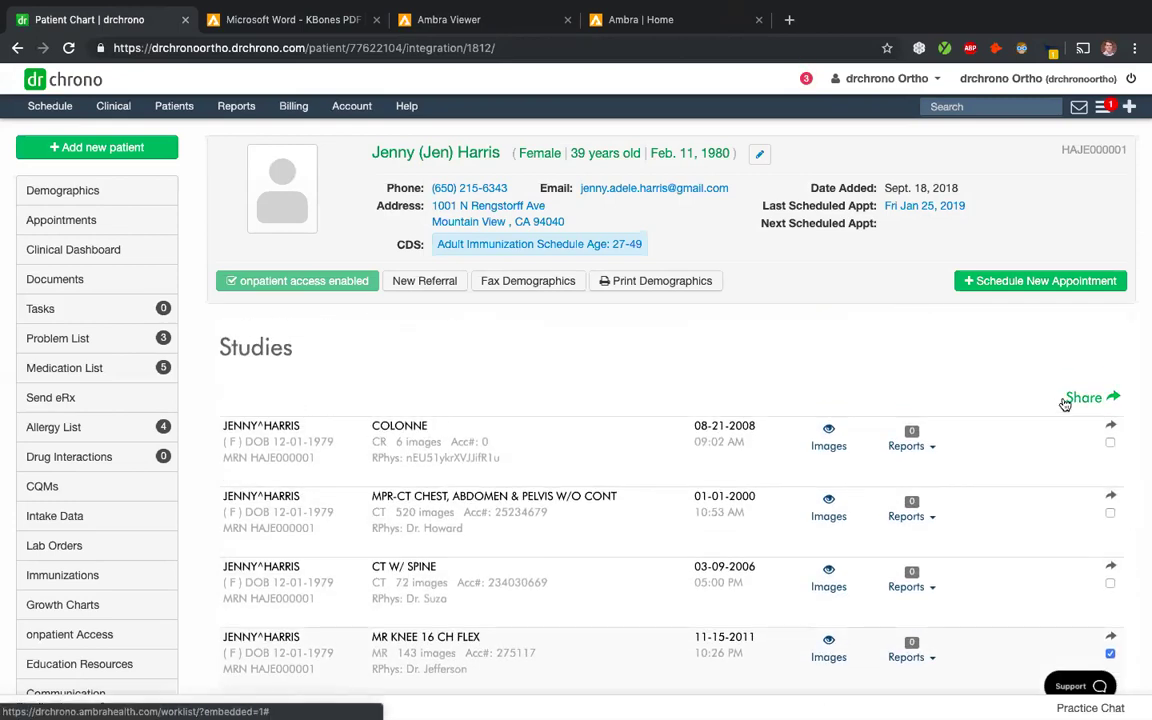
pyautogui.click(1068, 399)
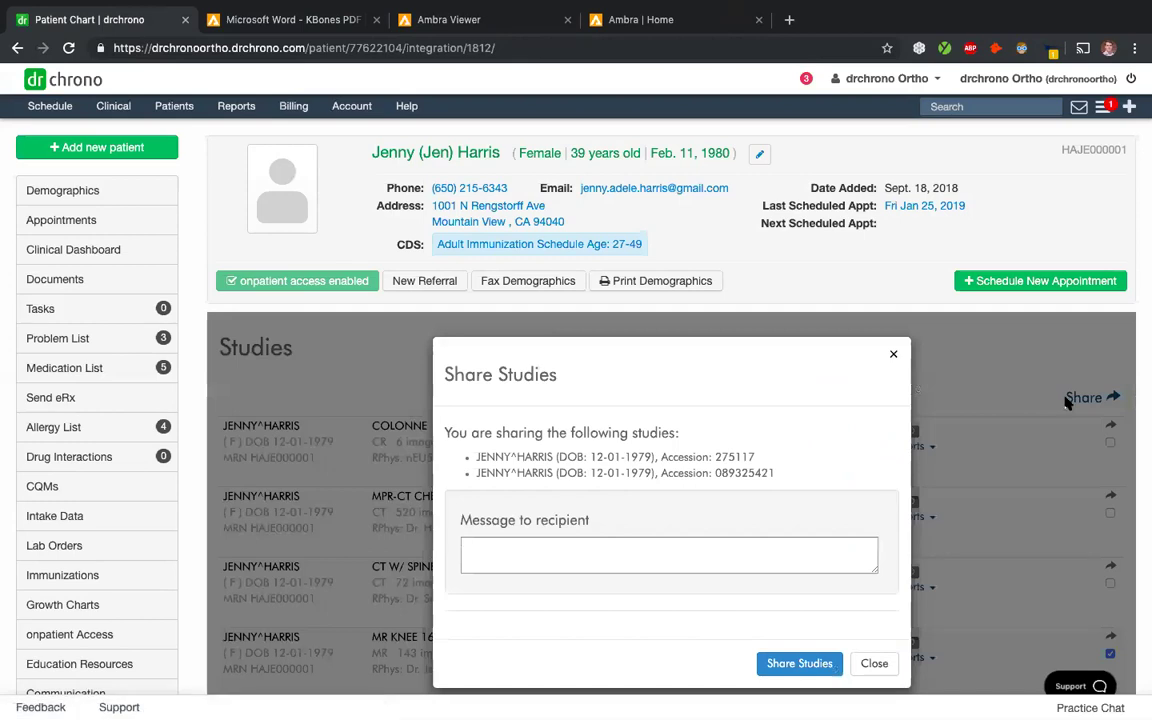
pyautogui.click(636, 556)
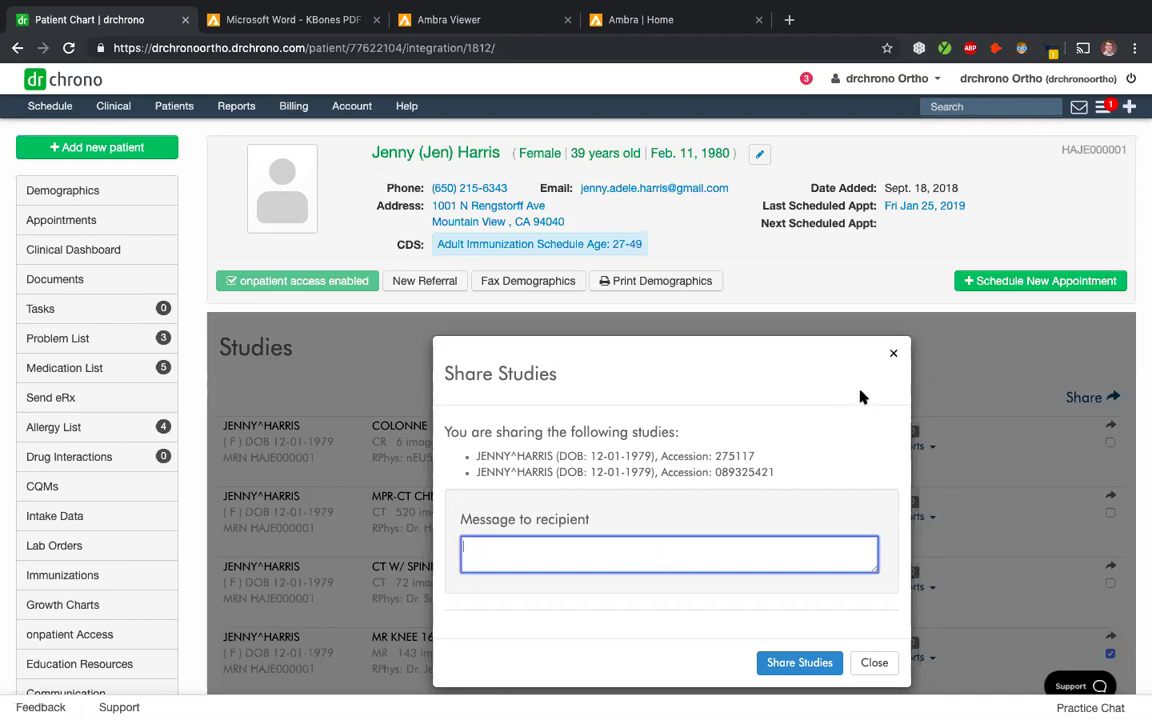
pyautogui.click(893, 354)
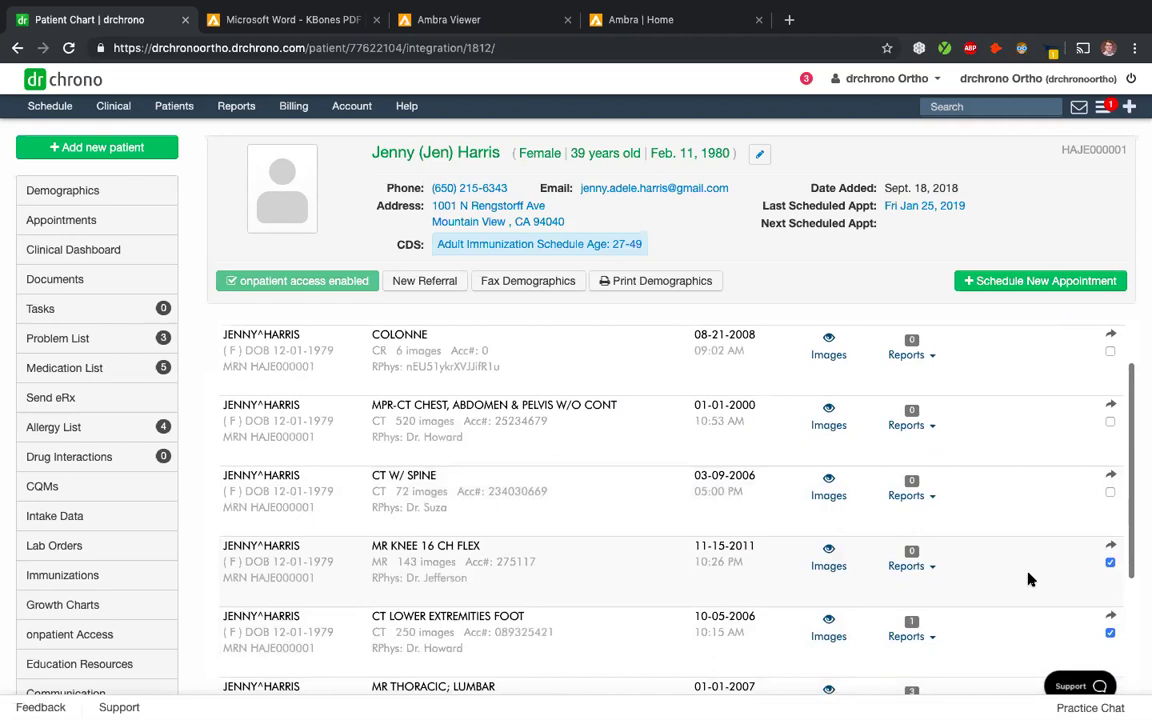
pyautogui.scroll(-1, 1108, 566)
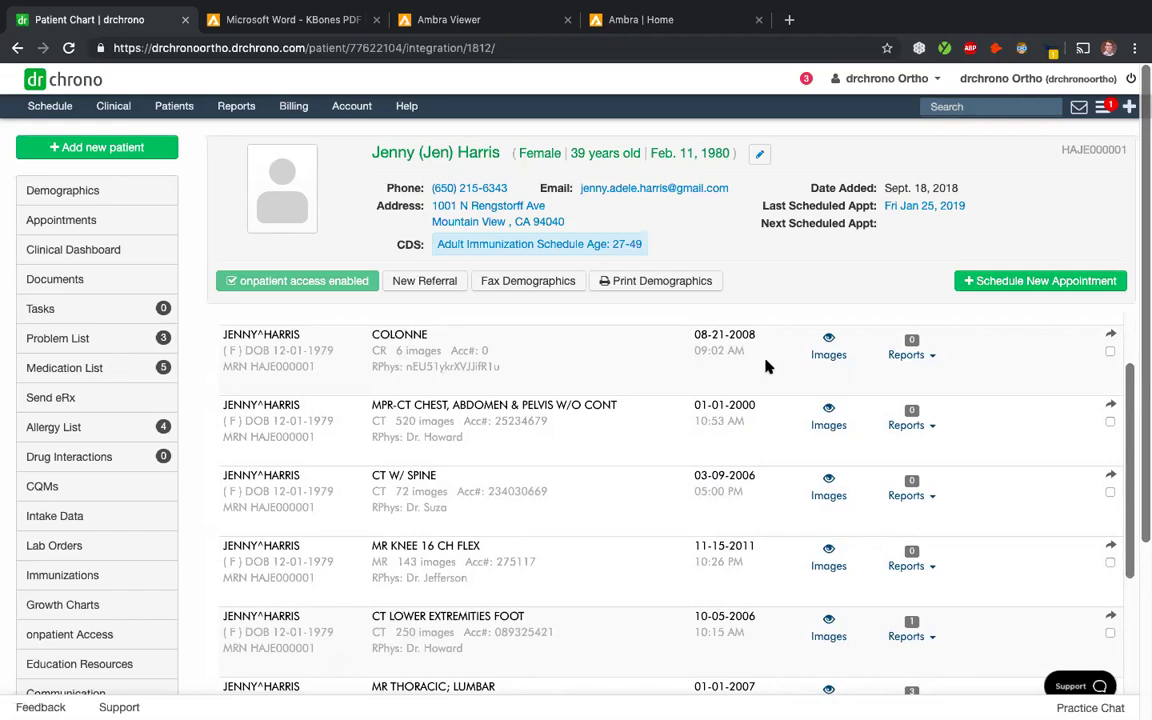
pyautogui.scroll(1, 765, 367)
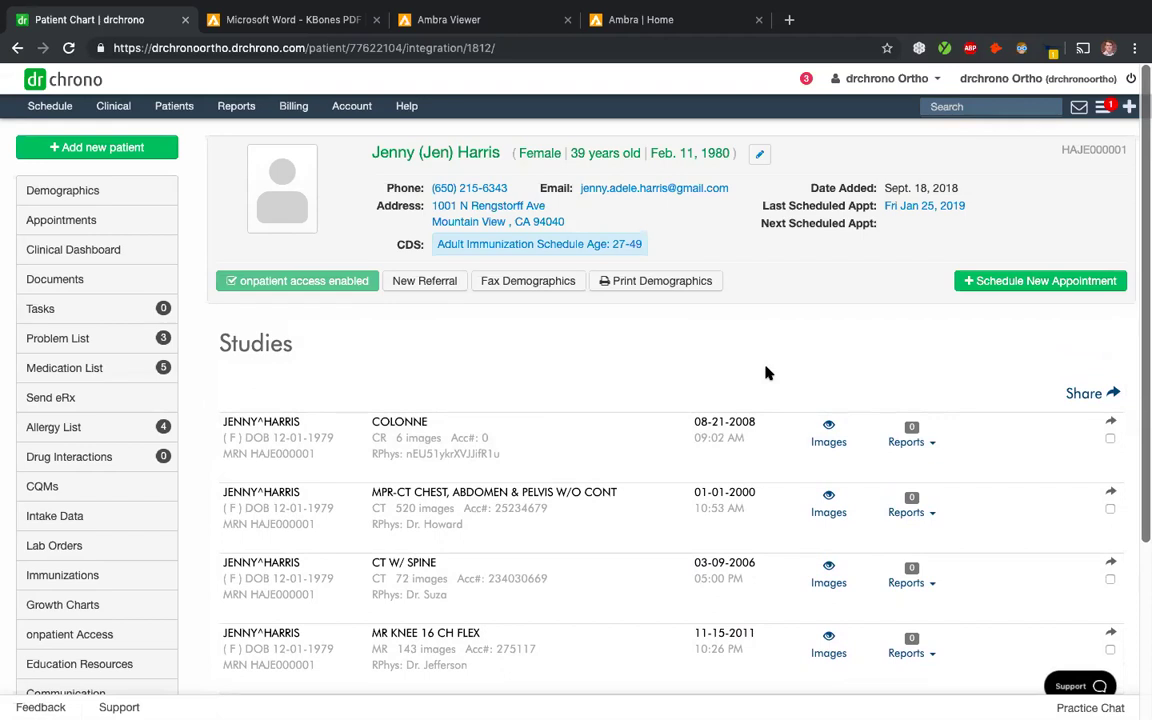
# - Switch to the Ambra site and sign in with the prefilled account credentials to reach the Studies worklist
pyautogui.click(655, 31)
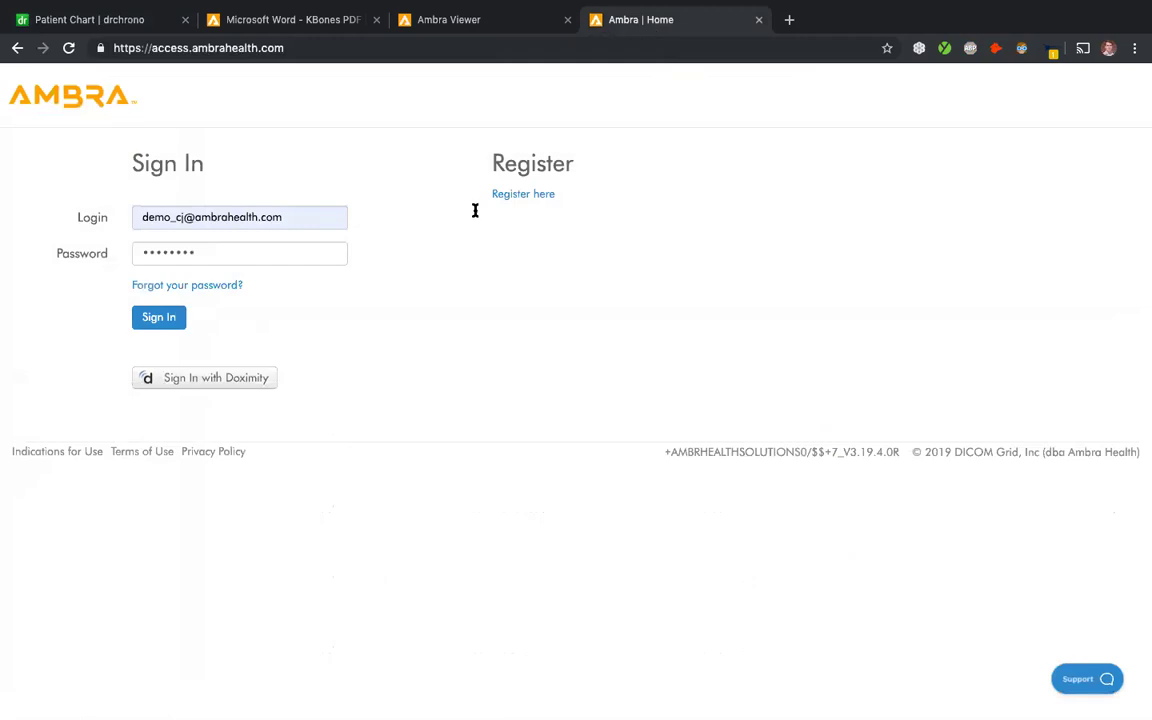
pyautogui.click(168, 322)
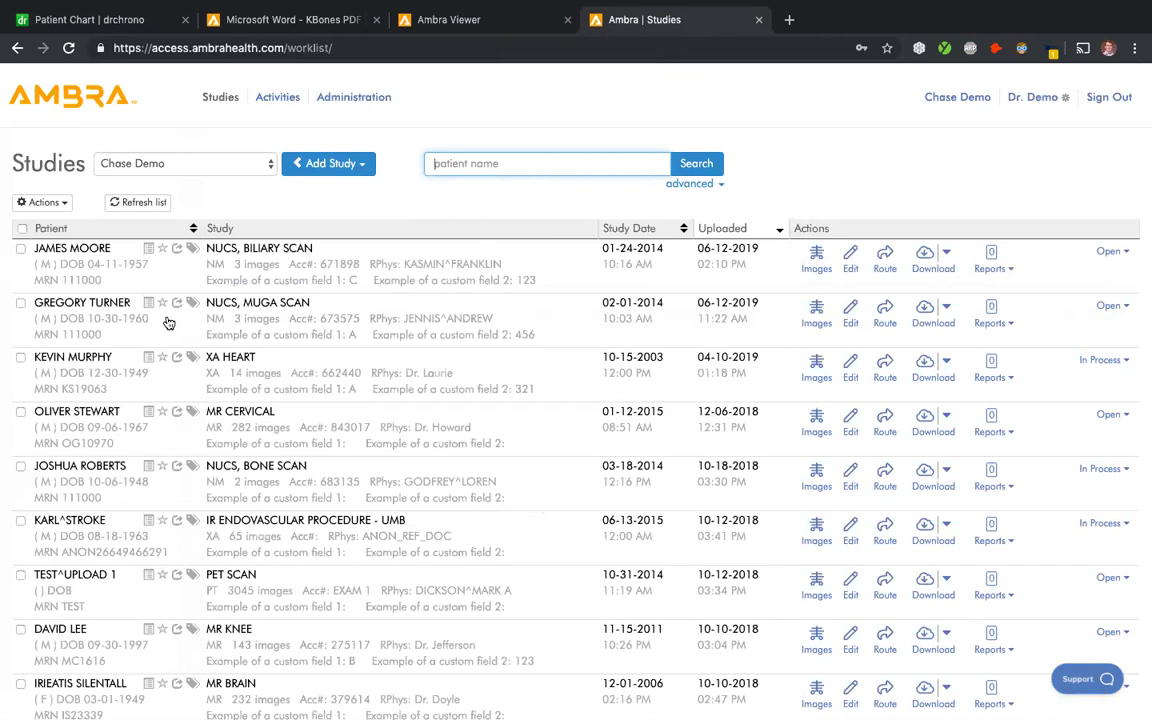
# - Open the study upload page from the worklist, view the Support contact page, and return to the upload page
pyautogui.click(337, 176)
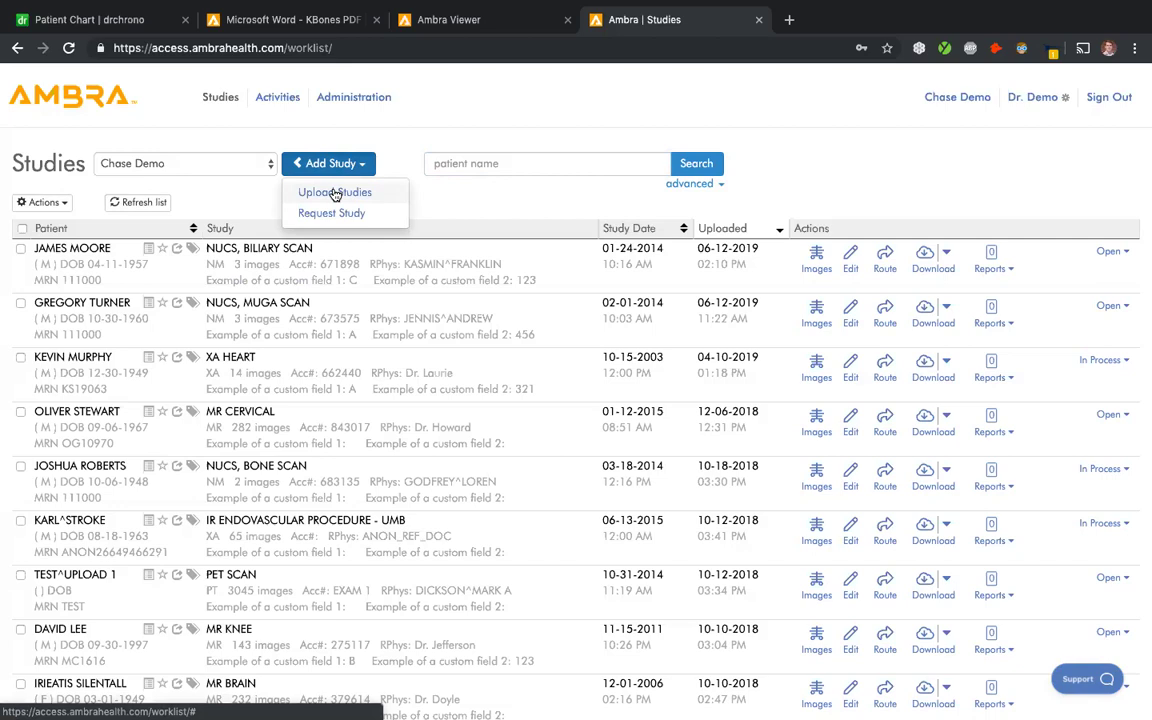
pyautogui.click(335, 194)
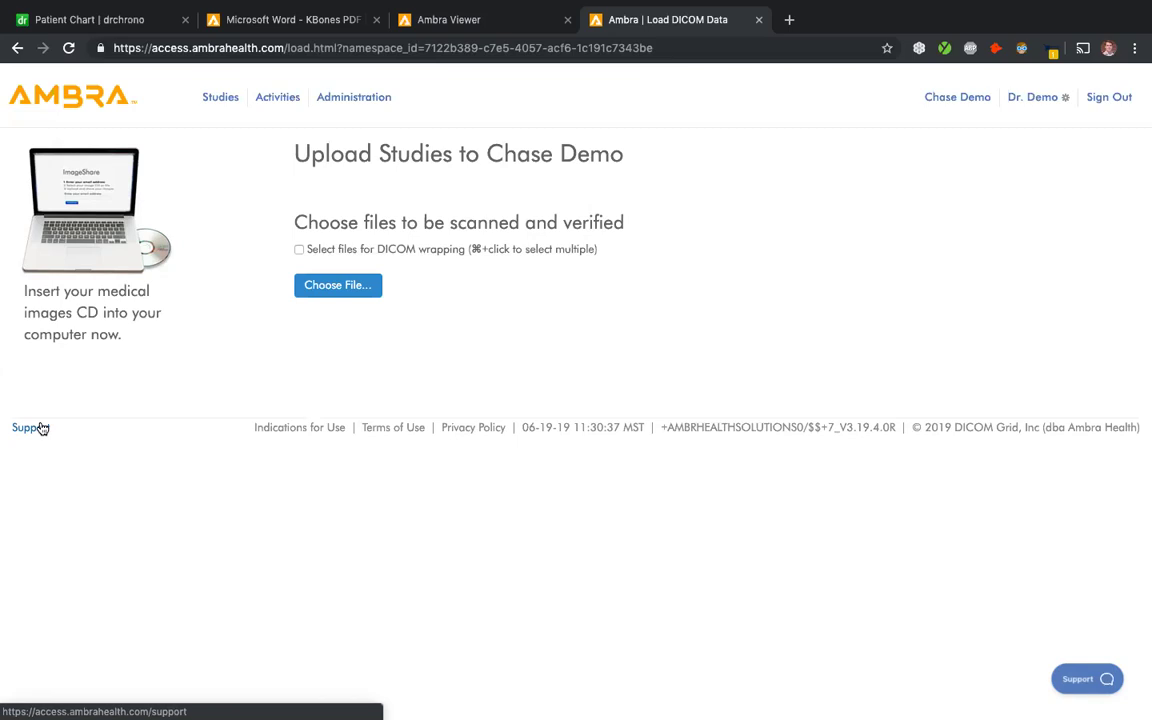
pyautogui.click(42, 428)
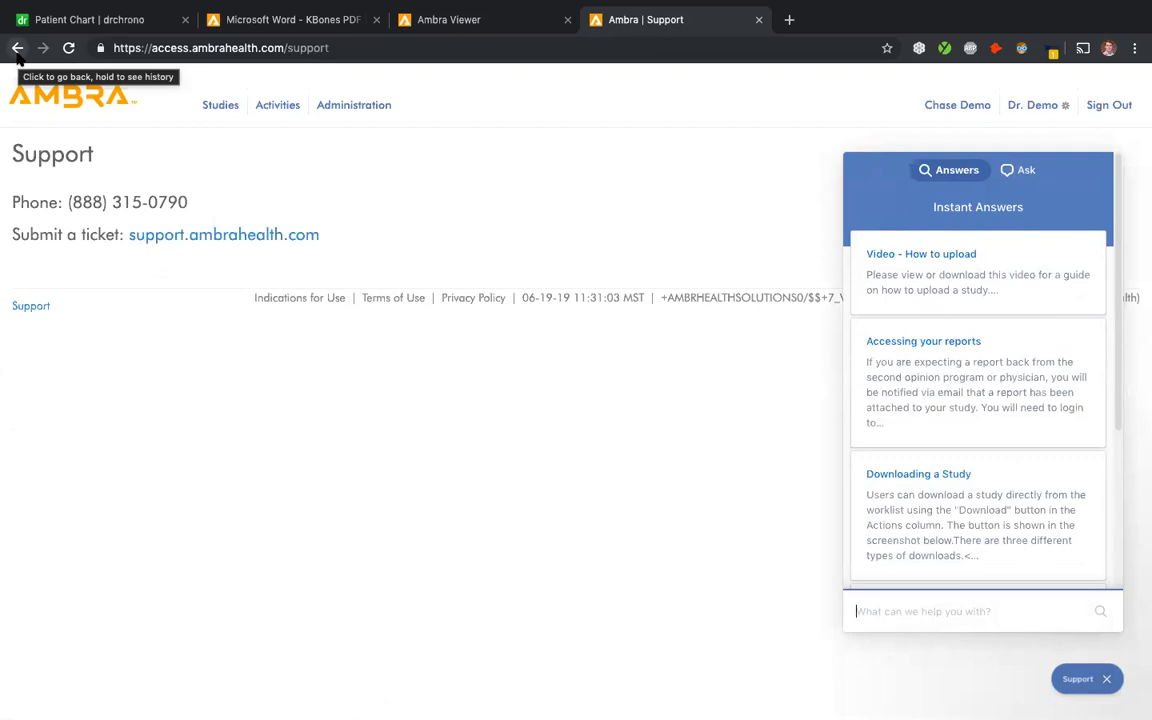
pyautogui.click(17, 48)
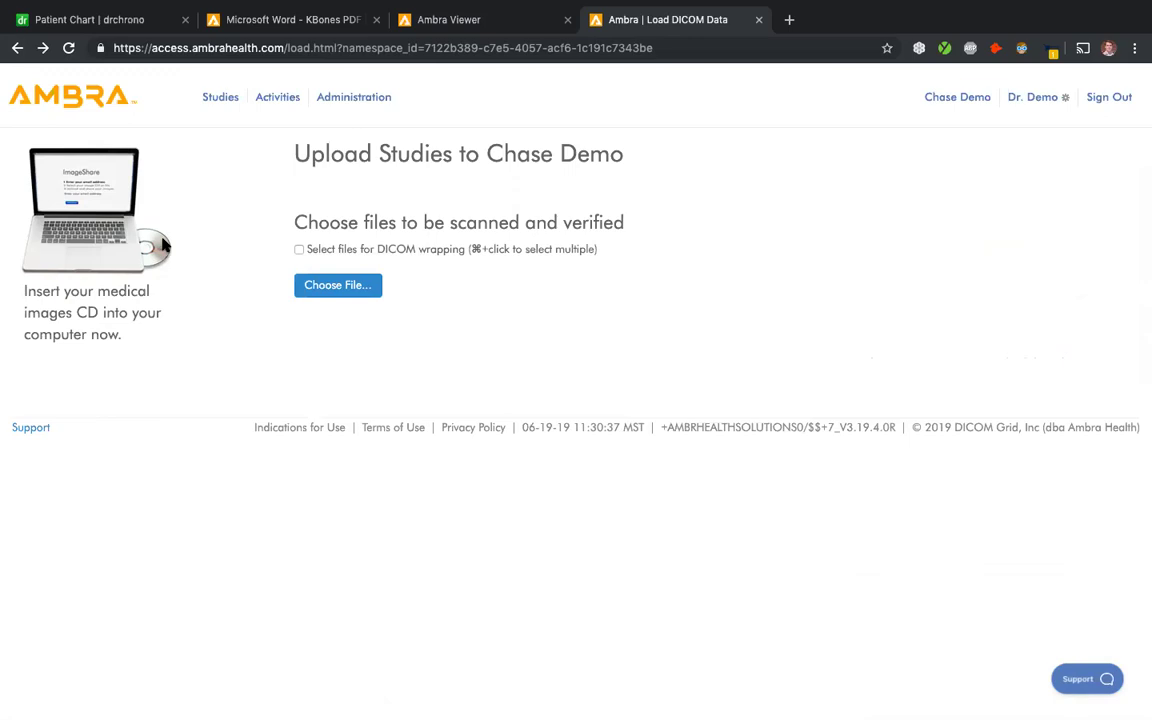
# - Choose the first patient folder of the 2018 group in DICOM Studies and load it for scanning
pyautogui.click(354, 287)
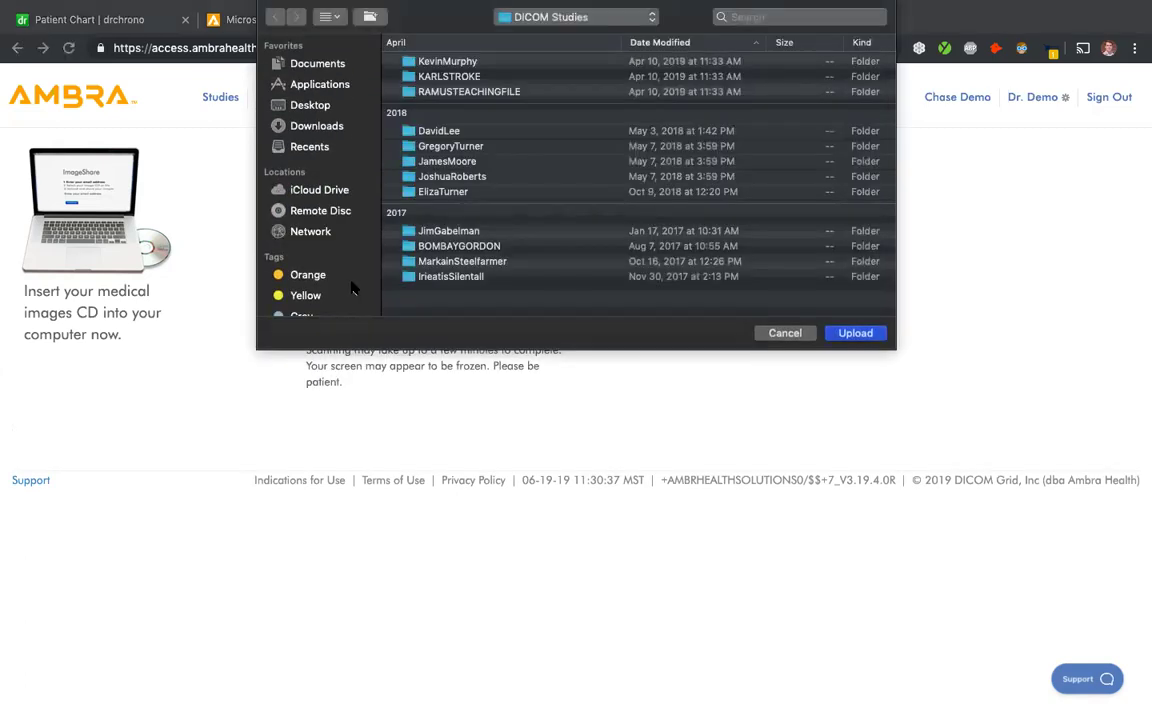
pyautogui.click(488, 133)
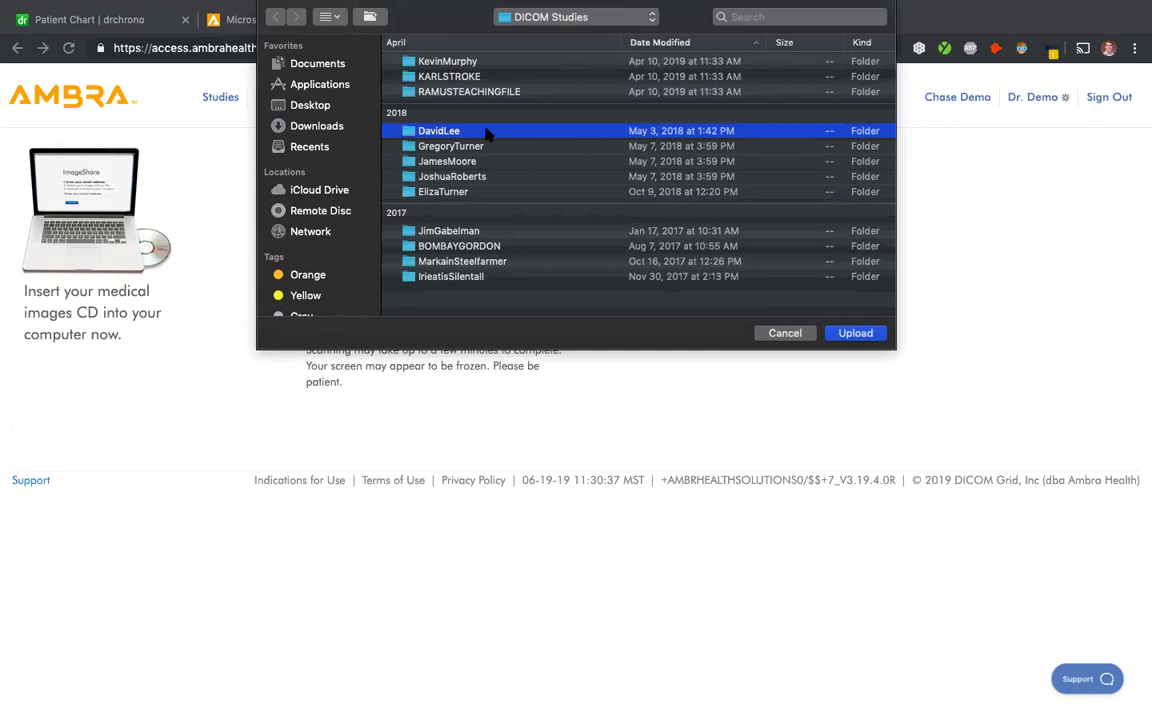
pyautogui.click(858, 335)
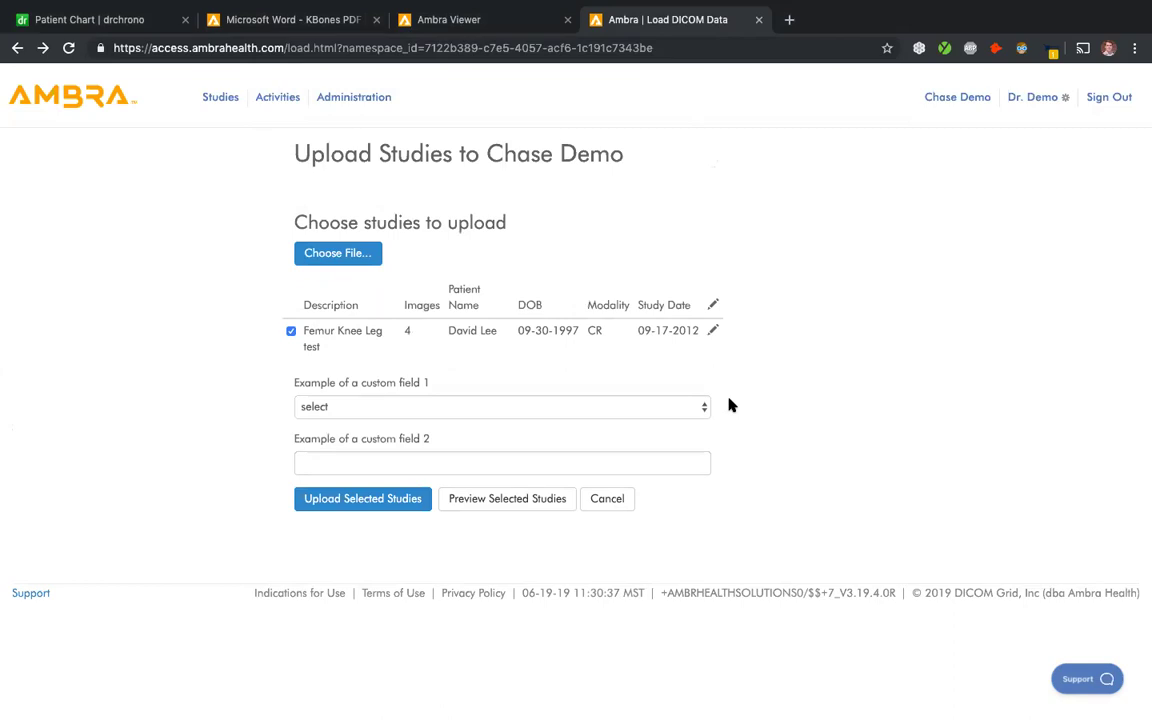
# - Set custom field 1 to A and custom field 2 to 345, and upload the Femur Knee Leg test study
pyautogui.click(672, 407)
pyautogui.click(673, 424)
pyautogui.click(513, 463)
pyautogui.write('345')
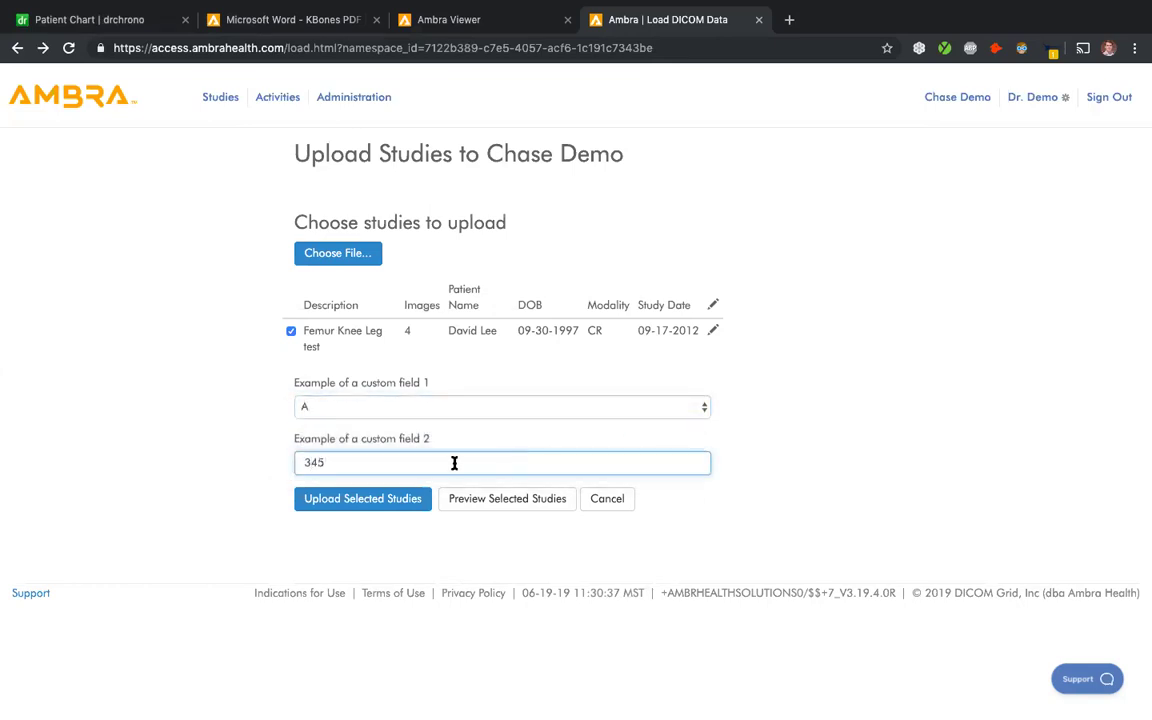
pyautogui.click(362, 499)
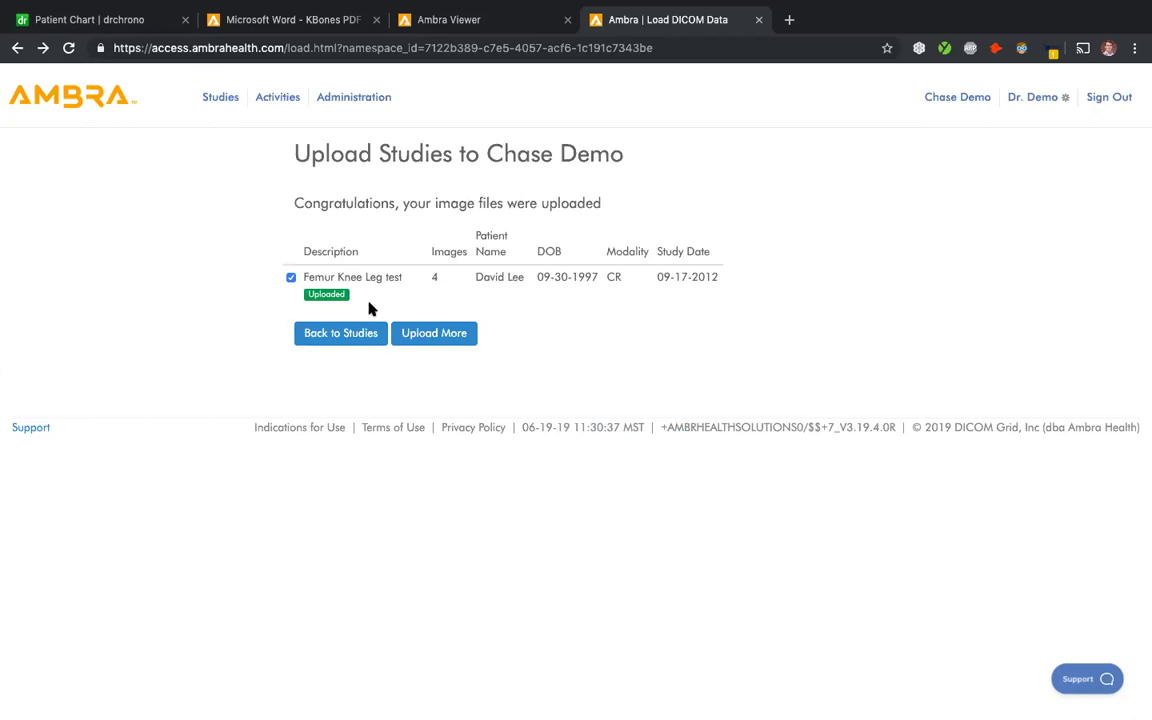
# - Return to the Studies worklist and look through the listed studies down to the end of the page
pyautogui.click(352, 337)
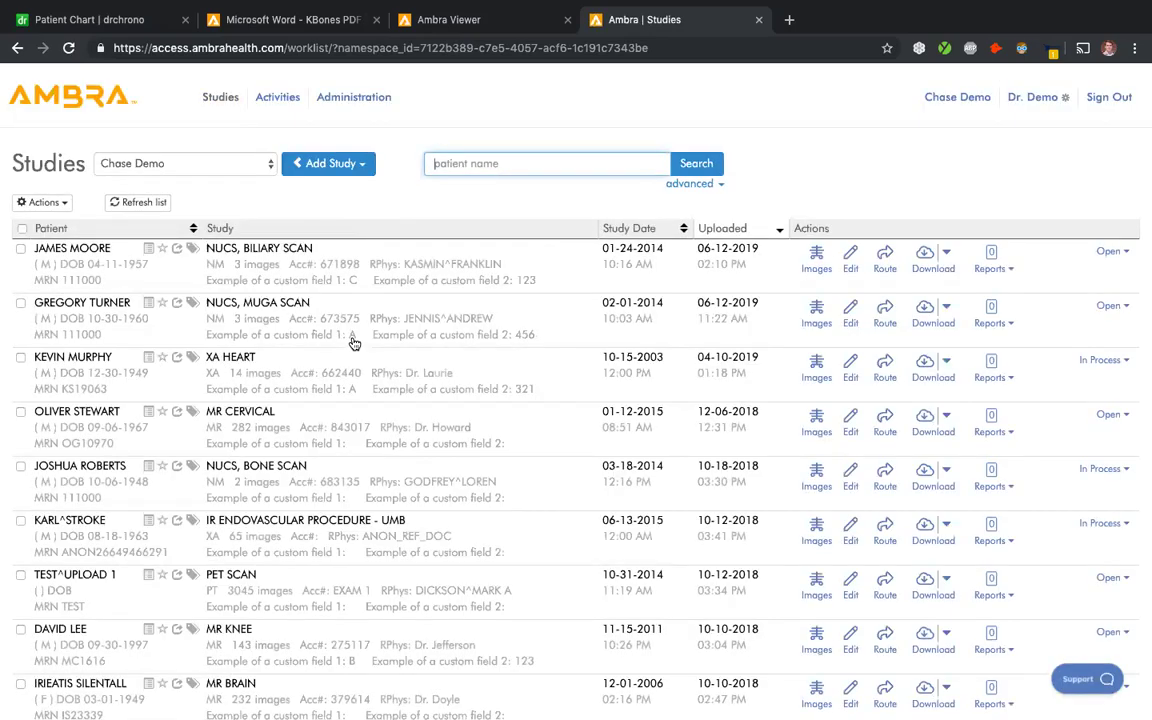
pyautogui.scroll(-5, 358, 543)
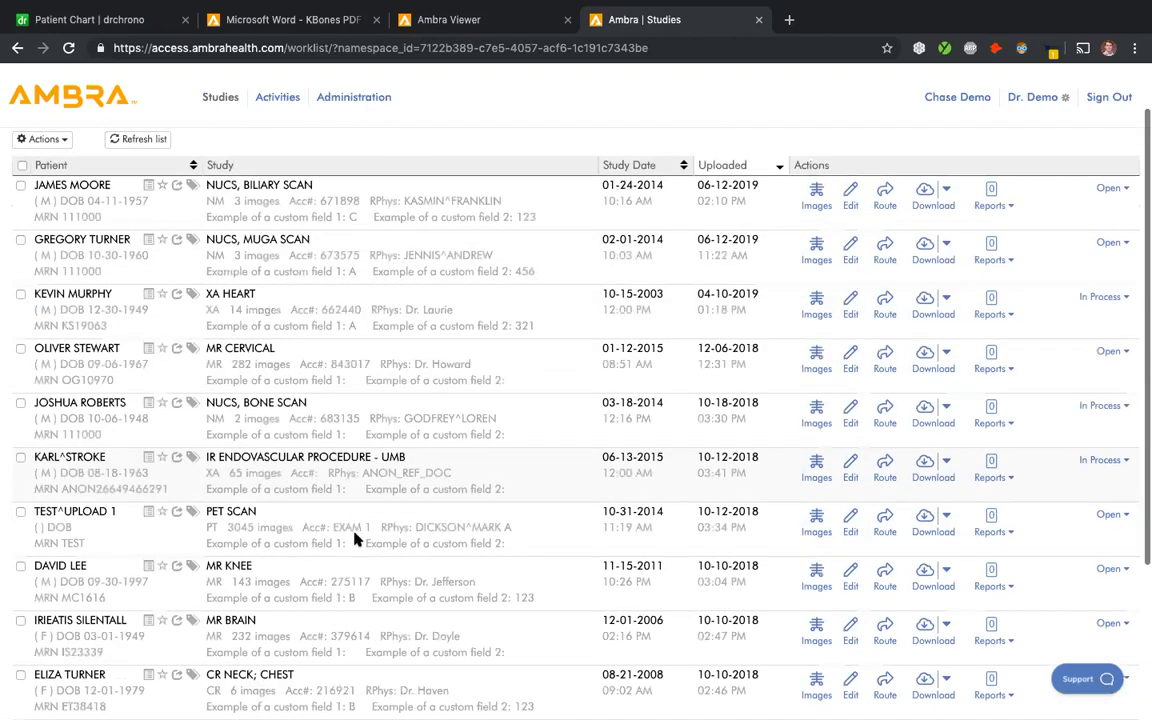
pyautogui.scroll(2, 369, 516)
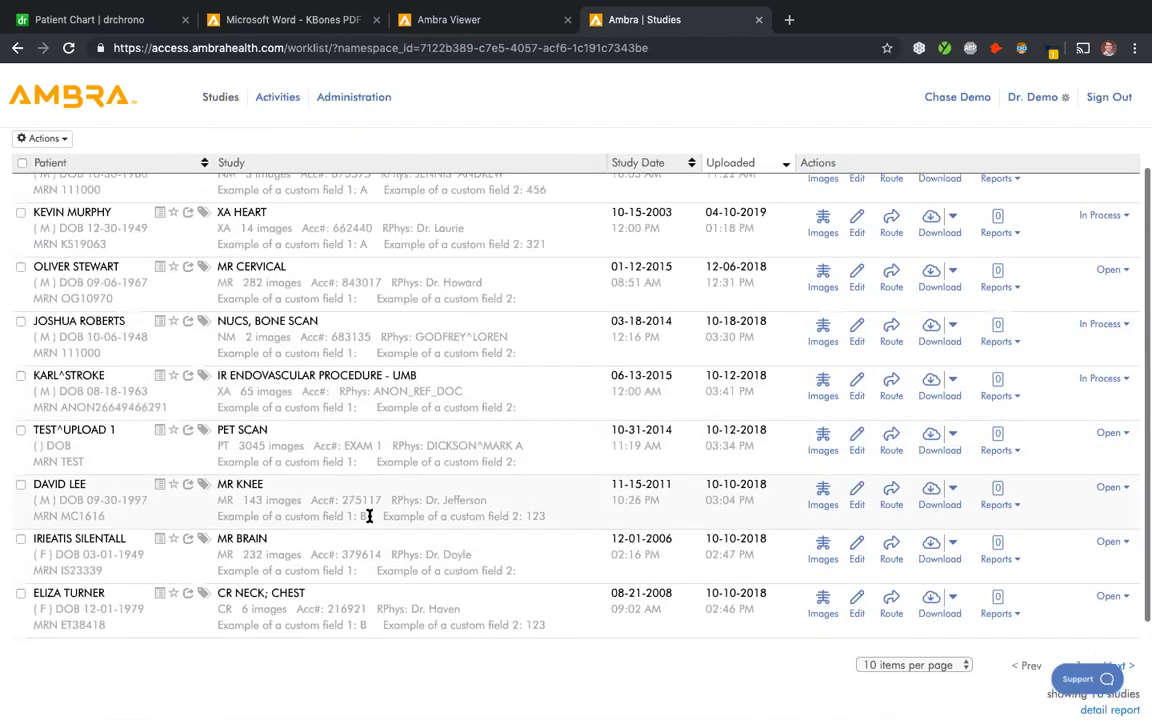
pyautogui.scroll(3, 372, 513)
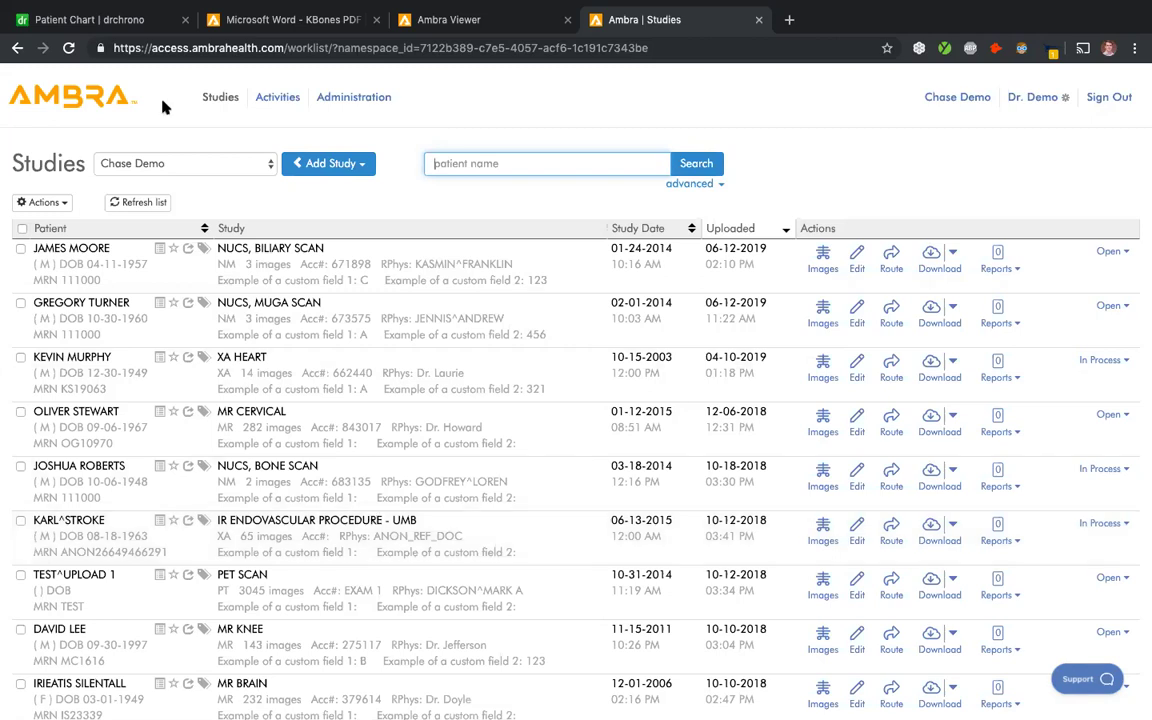
# - Switch back to the patient's chart in drchrono and take the browser window out of full screen
pyautogui.click(120, 24)
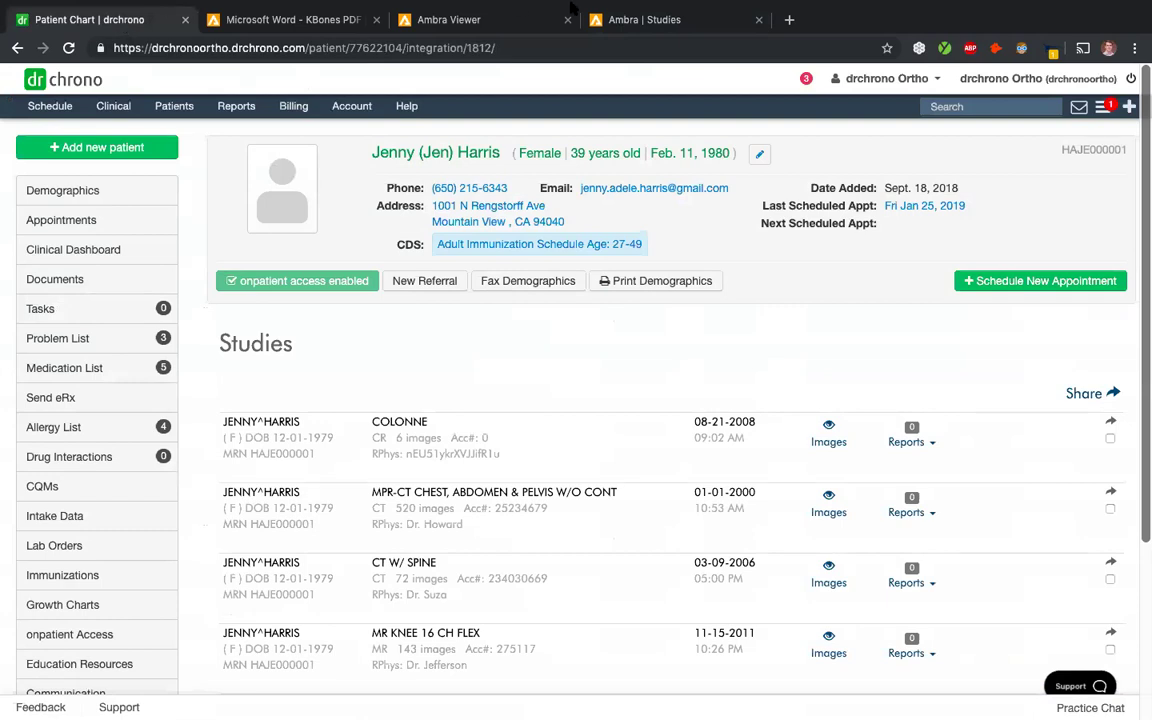
pyautogui.moveTo(567, 10)
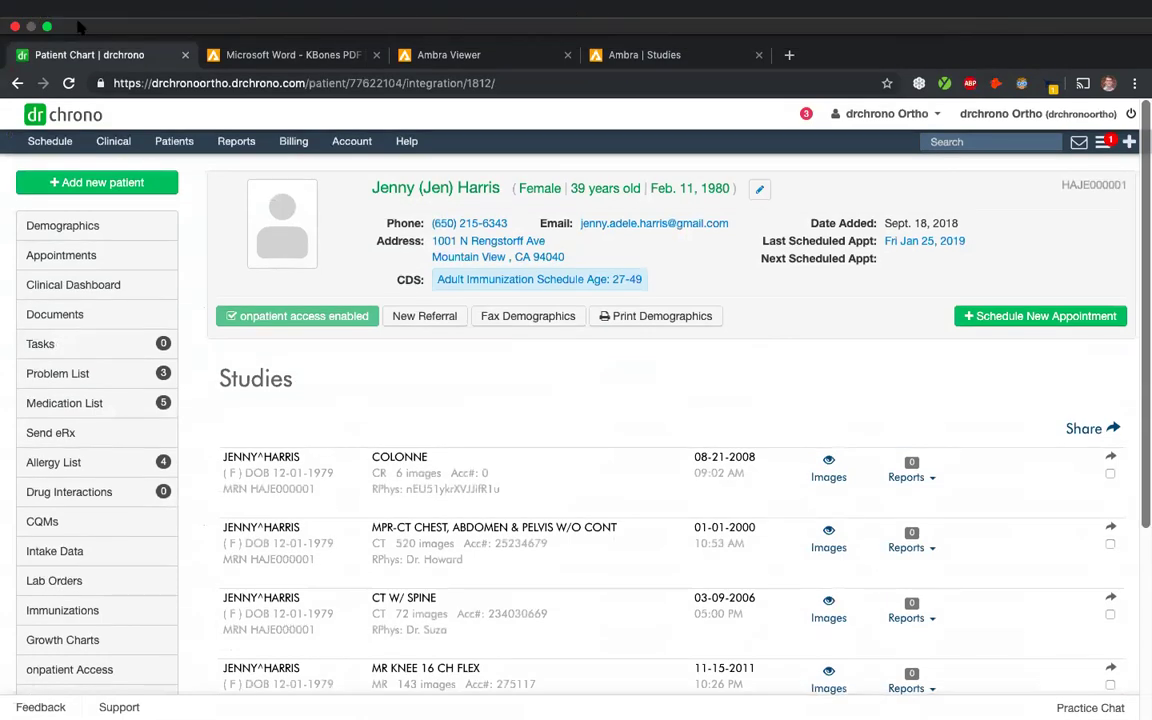
pyautogui.click(47, 27)
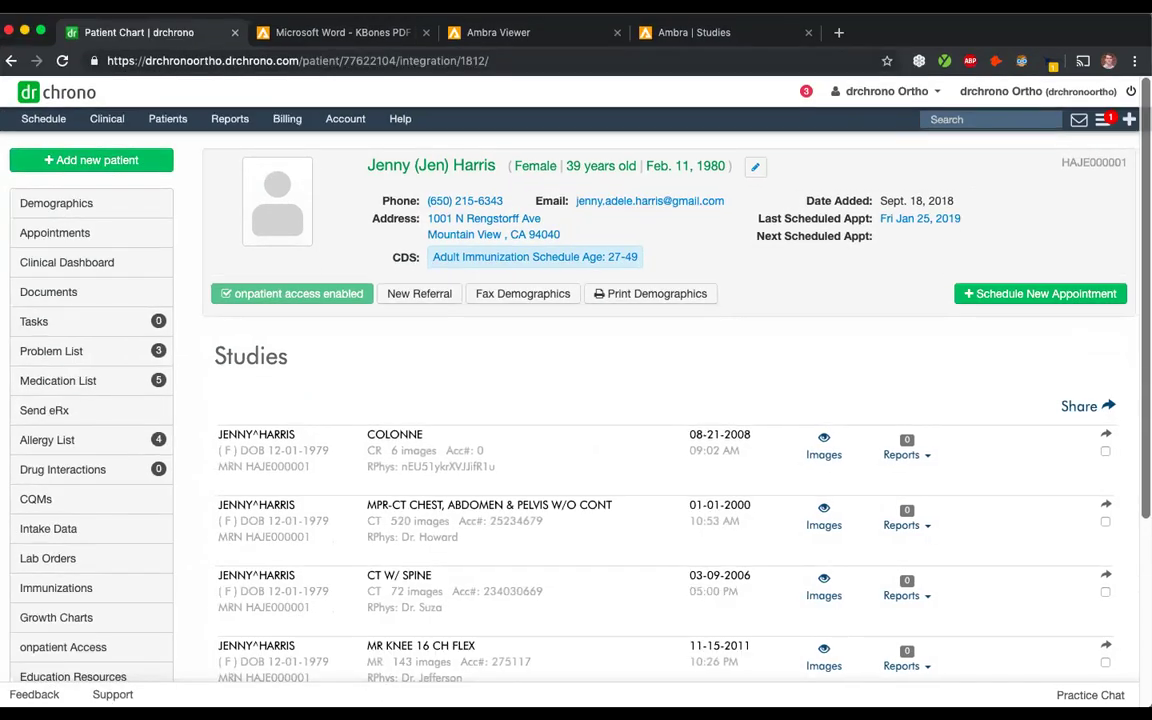